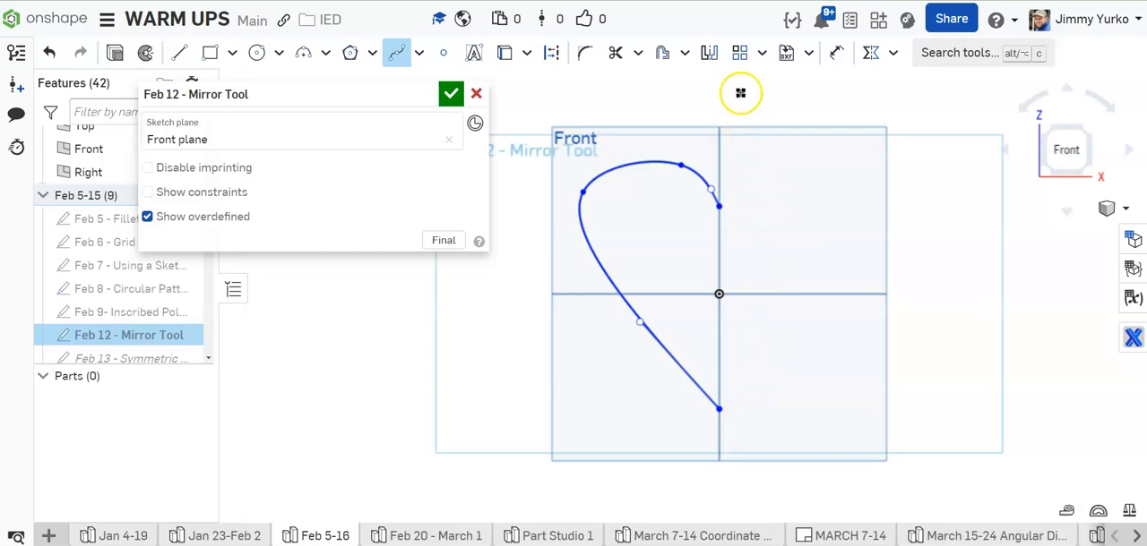
Step: Mirror the half-heart spline about the vertical centre line to complete the heart
{"action": "left_click", "coordinate": [709, 52]}
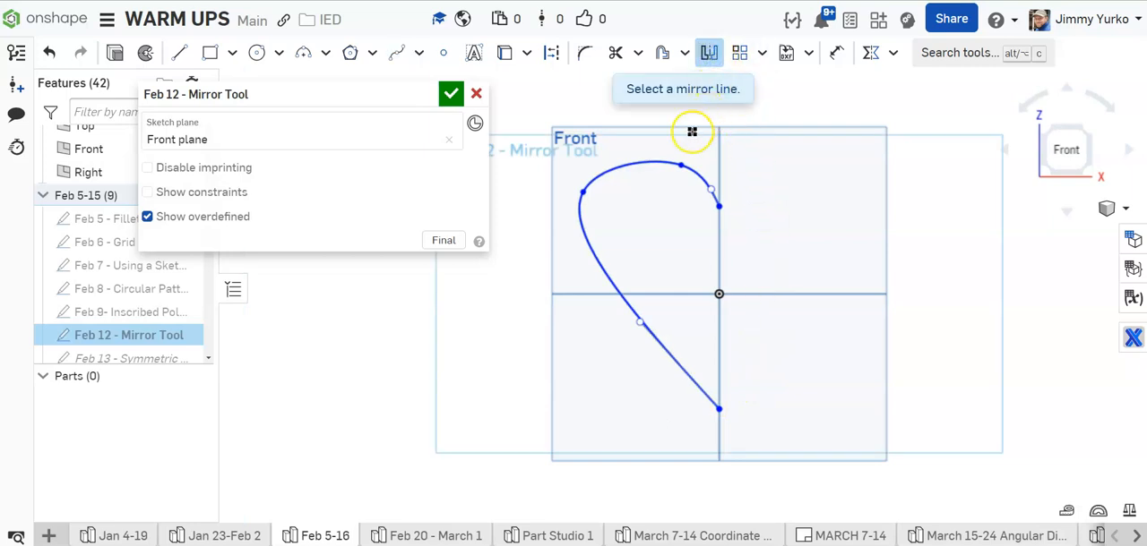
{"action": "left_click", "coordinate": [718, 149]}
{"action": "left_click", "coordinate": [644, 161]}
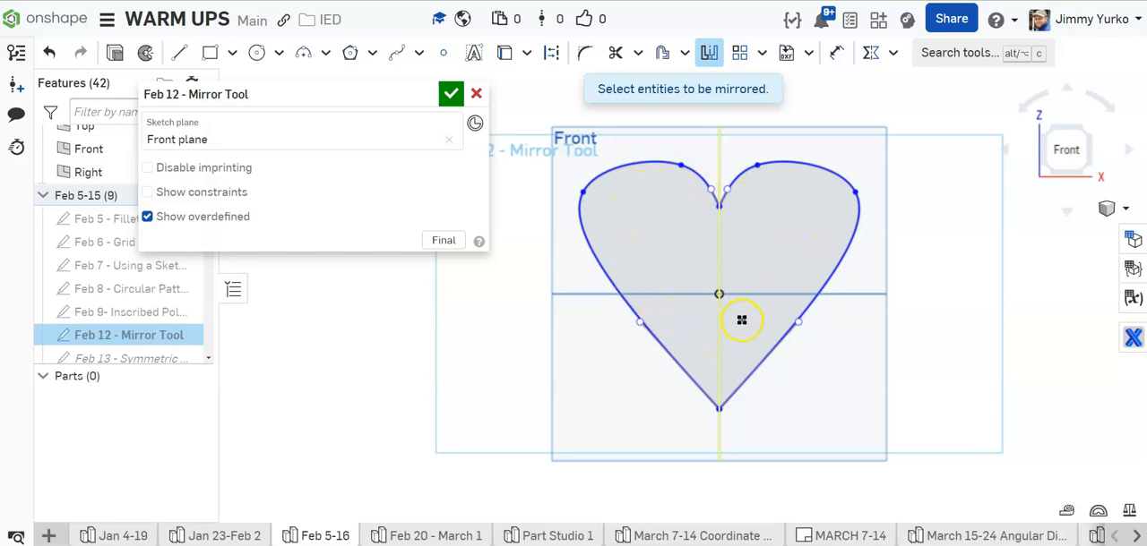
{"action": "key", "text": "Escape"}
Step: Reshape the mirrored heart by moving its left outer point down, its top-left point outward and its left curve handles
{"action": "left_click", "coordinate": [579, 195]}
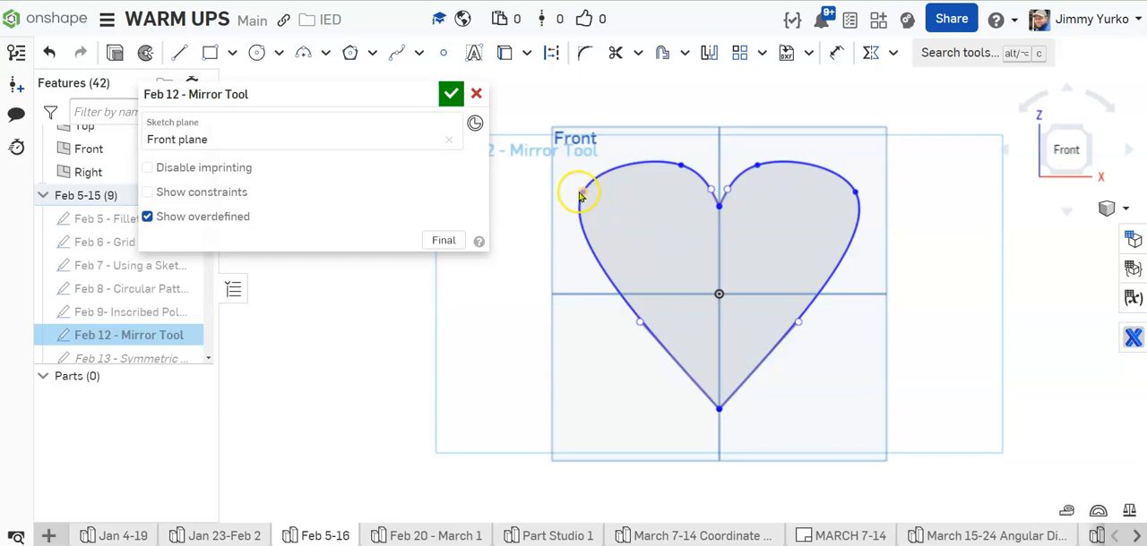
{"action": "left_click_drag", "start_coordinate": [578, 202], "coordinate": [575, 217]}
{"action": "mouse_move", "coordinate": [679, 166]}
{"action": "left_mouse_down"}
{"action": "mouse_move", "coordinate": [648, 161]}
{"action": "mouse_move", "coordinate": [696, 174]}
{"action": "left_mouse_up"}
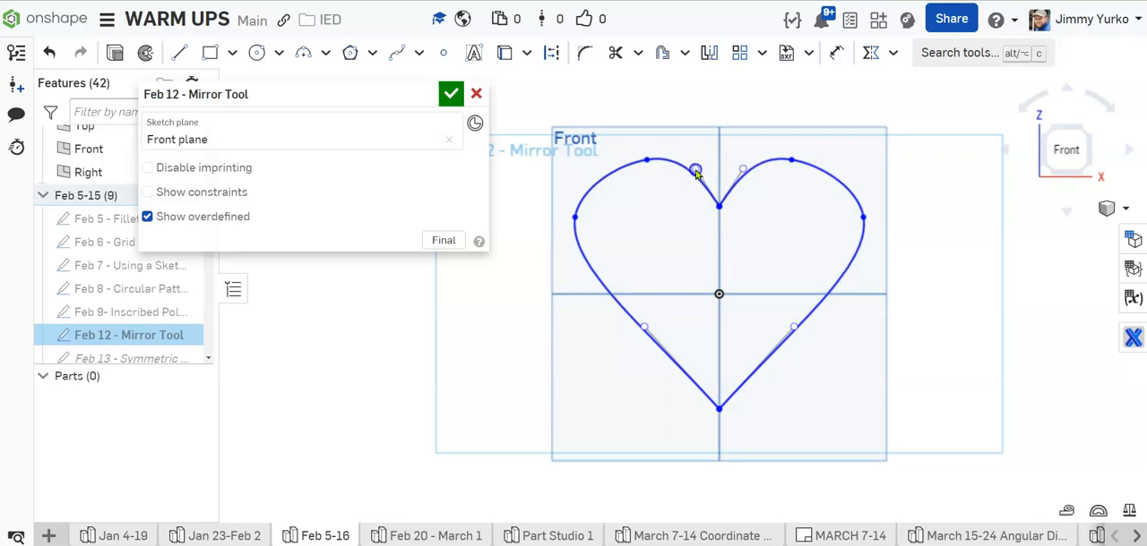
{"action": "left_click_drag", "start_coordinate": [576, 218], "coordinate": [575, 226]}
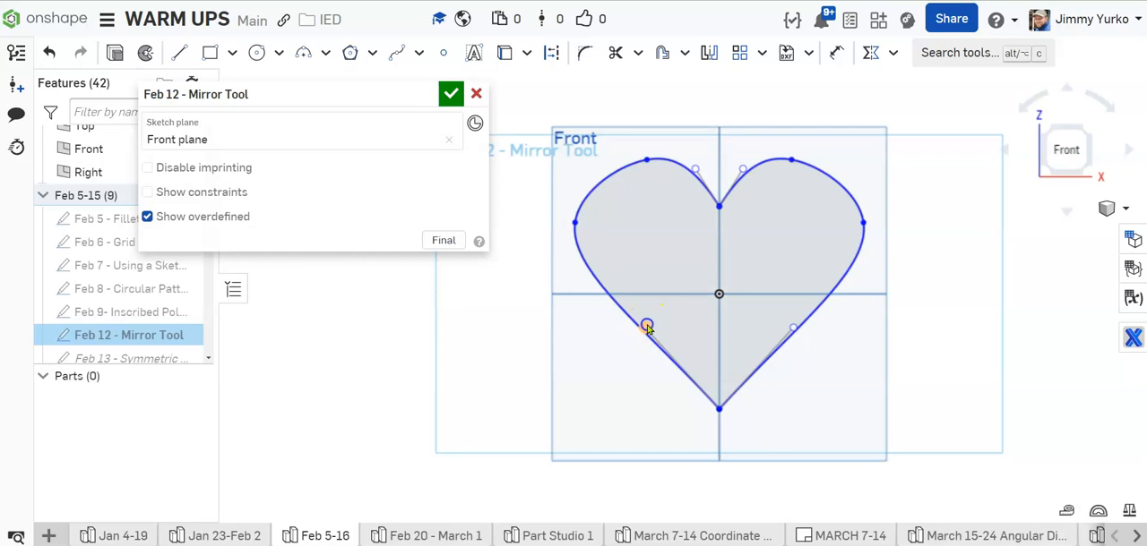
{"action": "left_click_drag", "start_coordinate": [645, 327], "coordinate": [654, 324]}
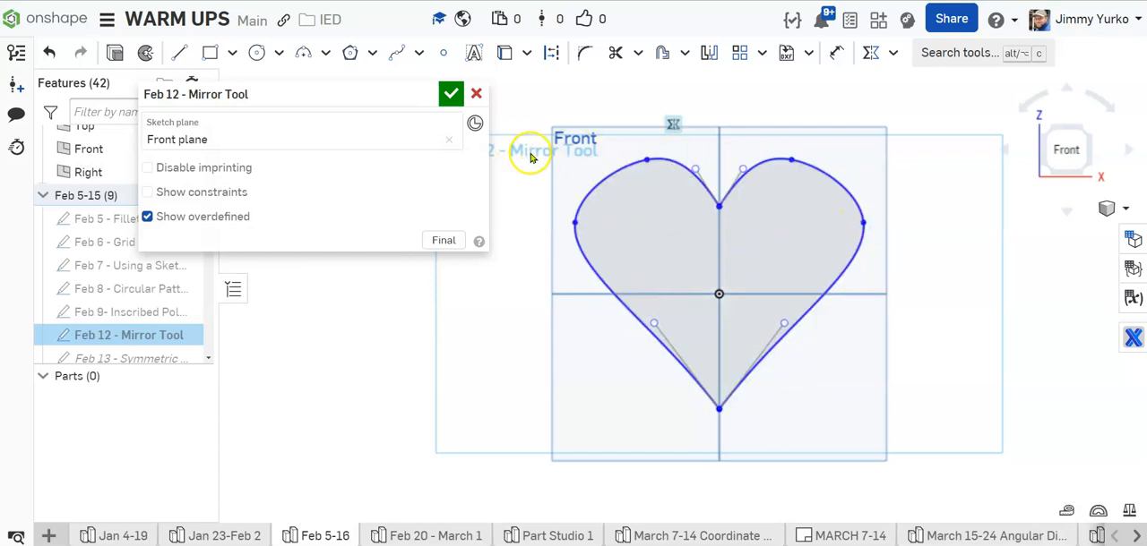
Step: Delete the entire heart from the sketch
{"action": "left_click_drag", "start_coordinate": [532, 92], "coordinate": [869, 443]}
{"action": "key", "text": "Delete"}
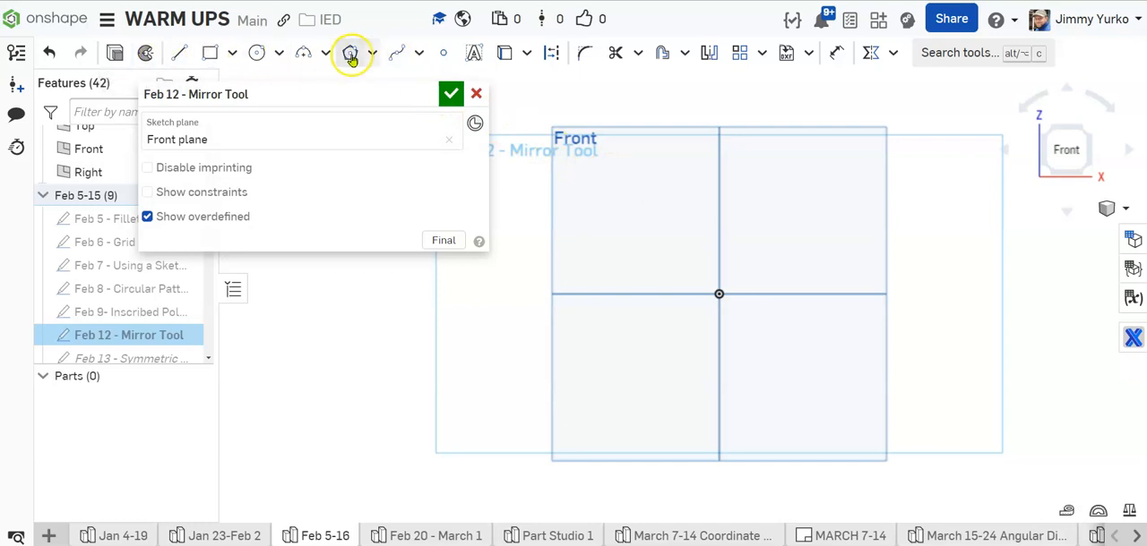
Step: Sketch a four-point spline for the heart's left half, starting and ending on the vertical centre line above and below the origin
{"action": "left_click", "coordinate": [419, 54]}
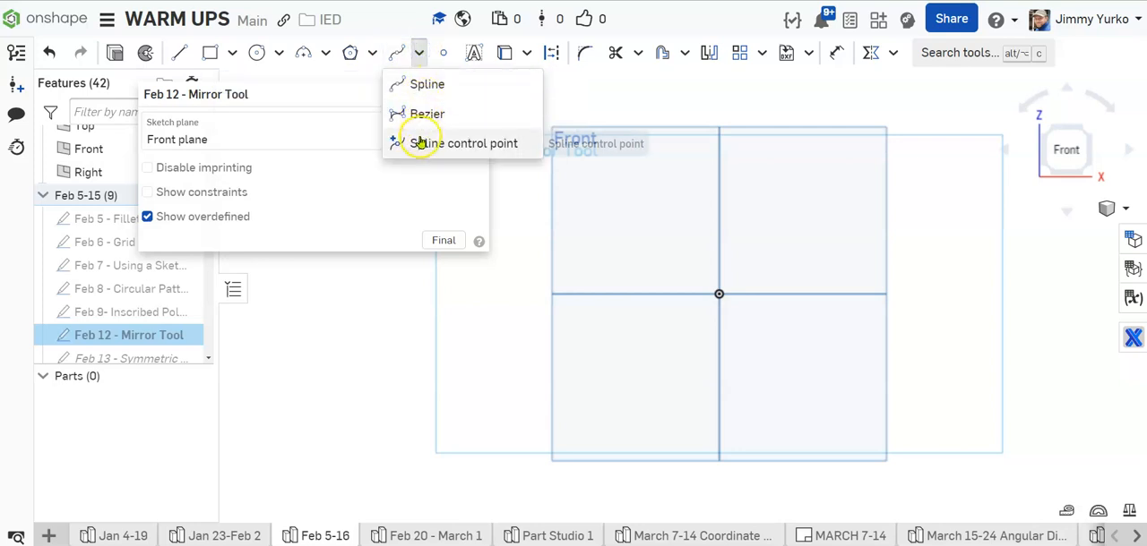
{"action": "left_click", "coordinate": [405, 85]}
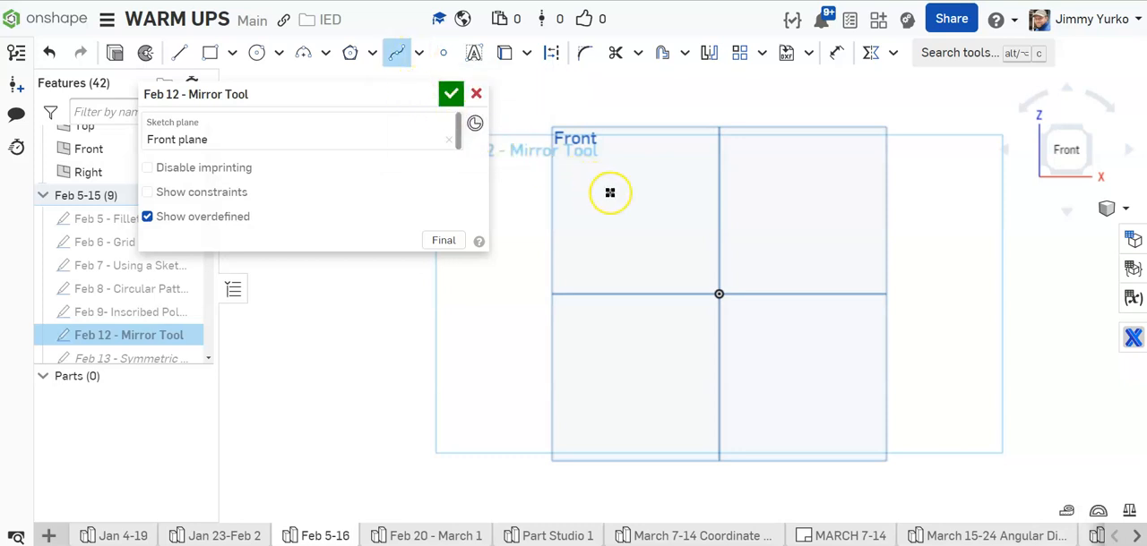
{"action": "left_click", "coordinate": [718, 292]}
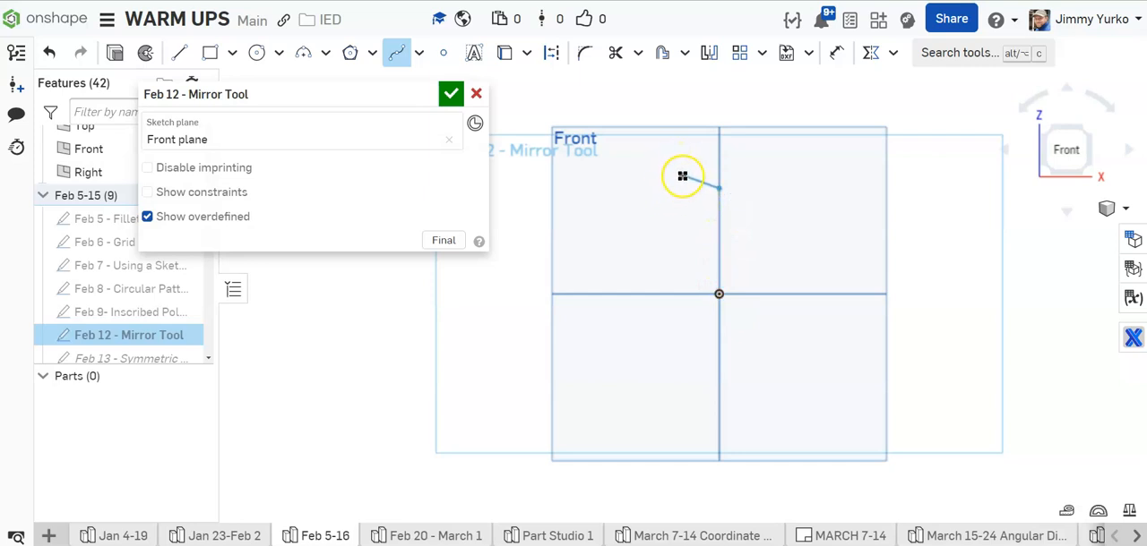
{"action": "left_click", "coordinate": [653, 163]}
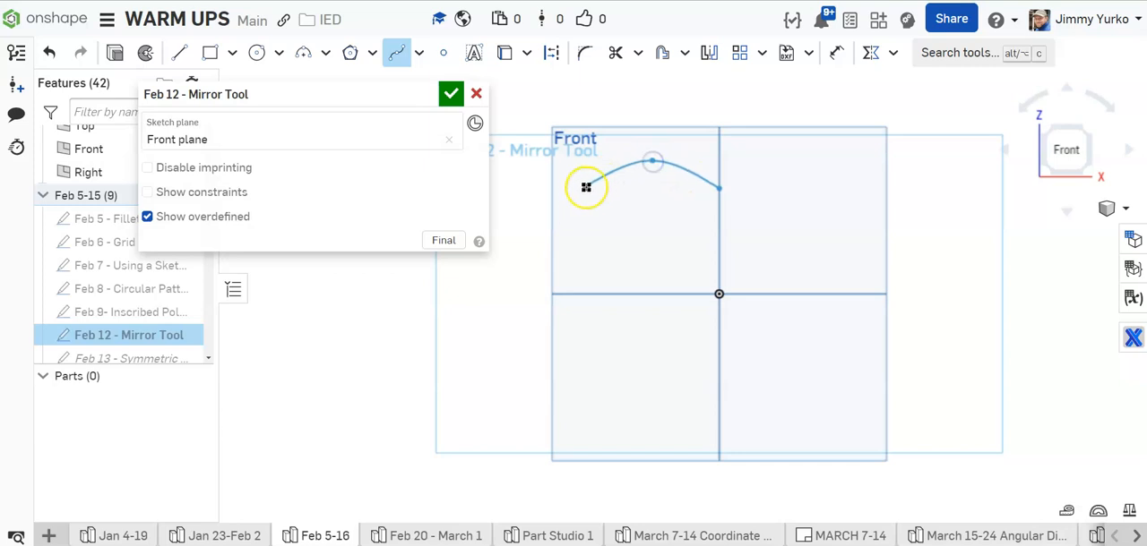
{"action": "left_click", "coordinate": [572, 207]}
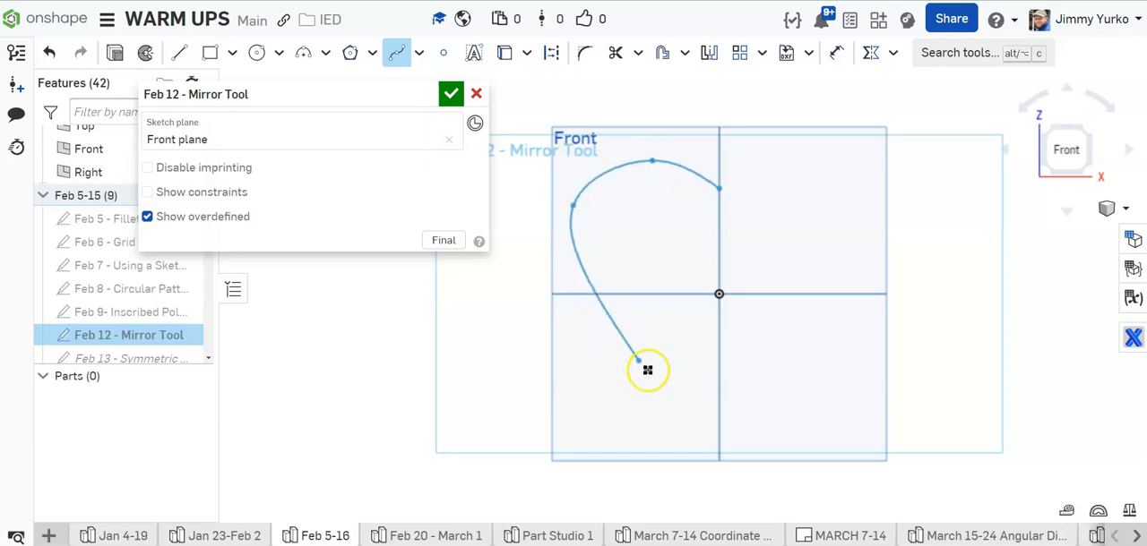
{"action": "left_click", "coordinate": [718, 428]}
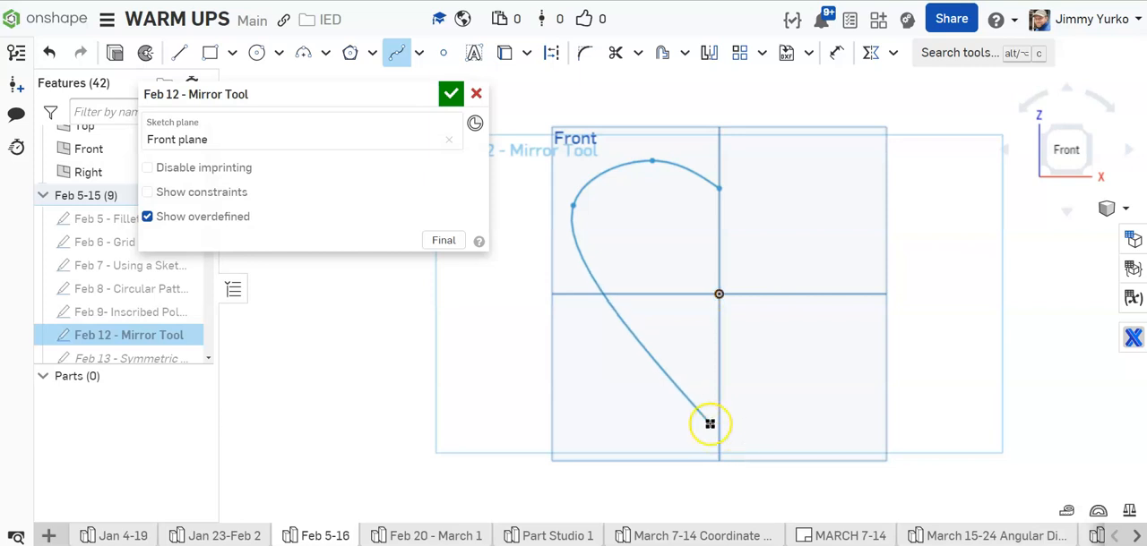
{"action": "left_click", "coordinate": [718, 426]}
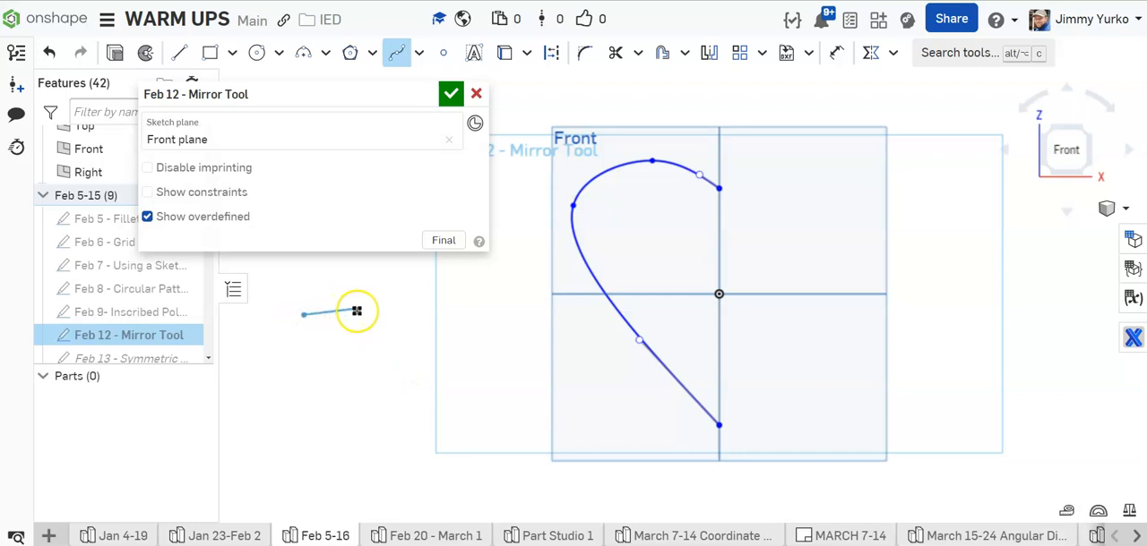
Step: Sketch a separate winding five-point spline to the left of the half heart
{"action": "left_click", "coordinate": [385, 315]}
{"action": "left_click", "coordinate": [361, 391]}
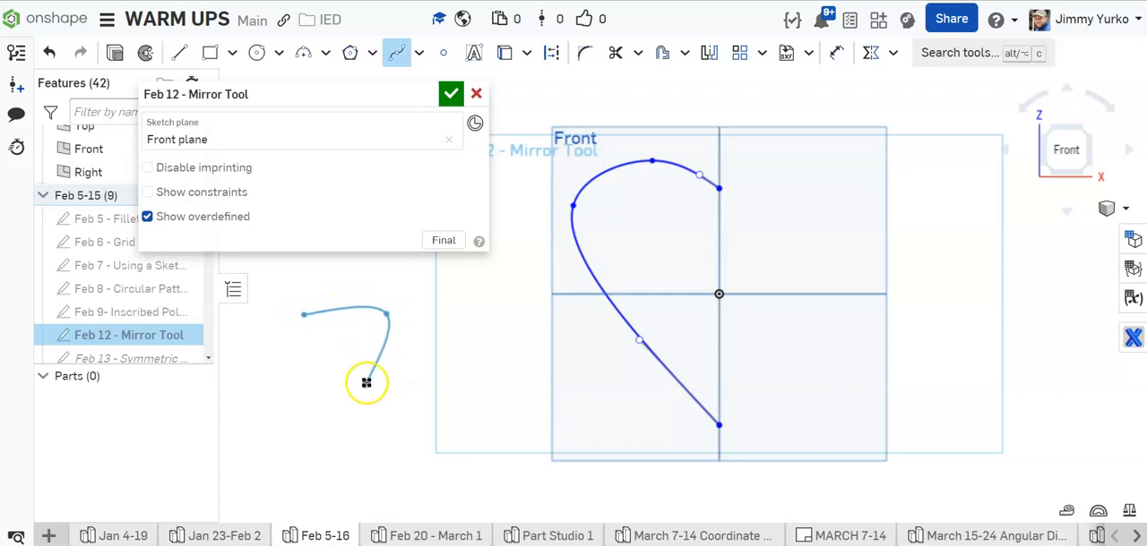
{"action": "left_click", "coordinate": [455, 413]}
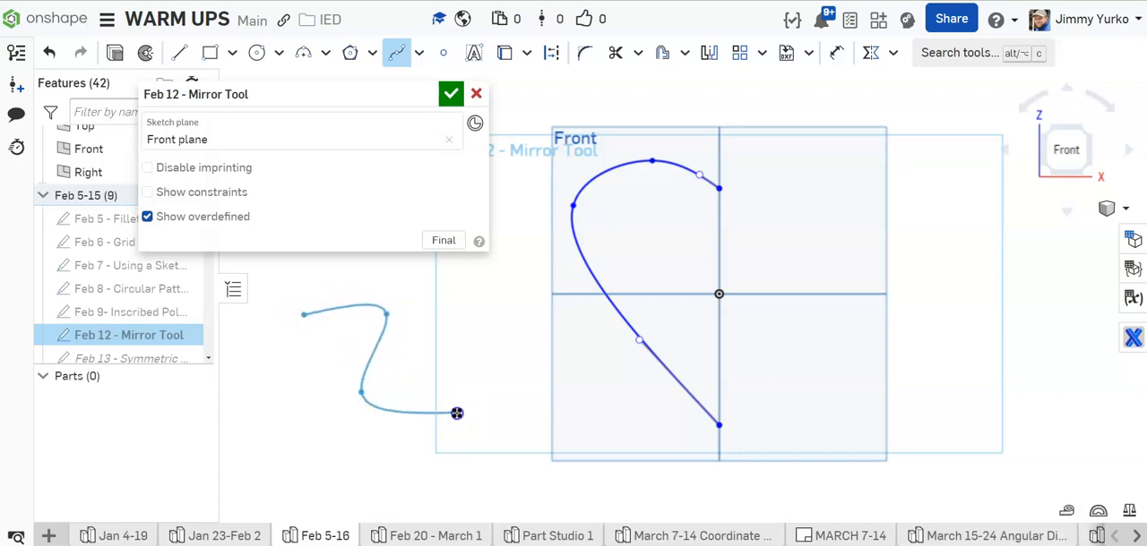
{"action": "double_click", "coordinate": [447, 476]}
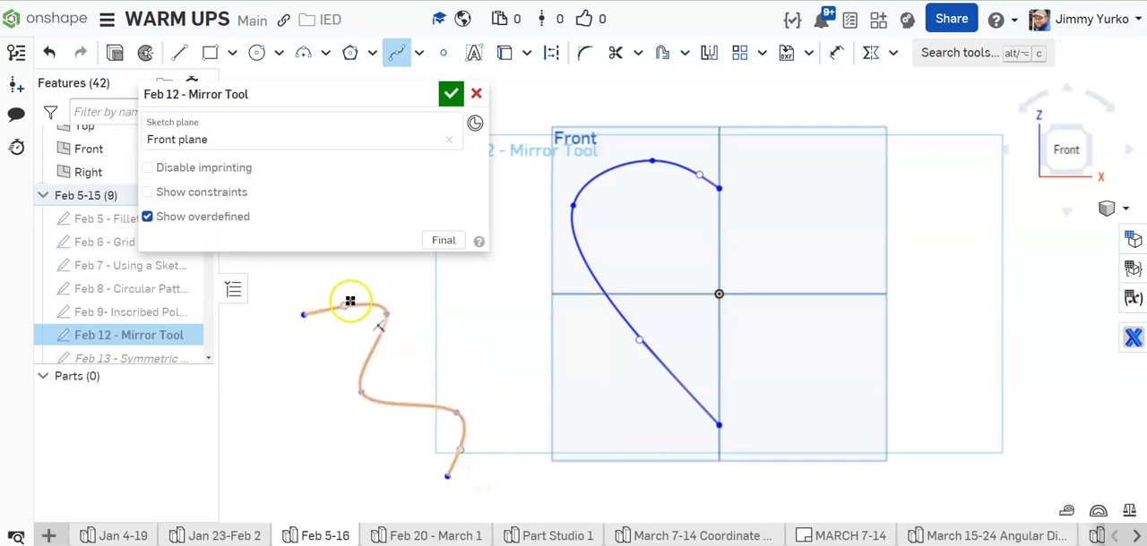
{"action": "key", "text": "Escape"}
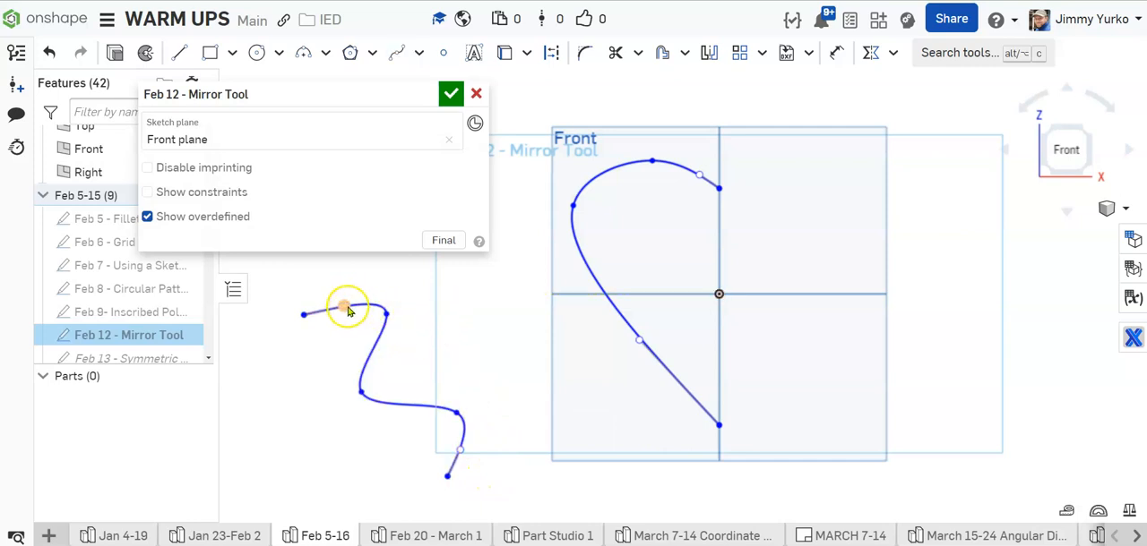
Step: Reshape the winding spline by adjusting both end handles and moving its two lower interior points
{"action": "mouse_move", "coordinate": [343, 298]}
{"action": "left_mouse_down"}
{"action": "mouse_move", "coordinate": [342, 287]}
{"action": "mouse_move", "coordinate": [343, 324]}
{"action": "mouse_move", "coordinate": [344, 294]}
{"action": "left_mouse_up"}
{"action": "left_click_drag", "start_coordinate": [460, 450], "coordinate": [469, 461]}
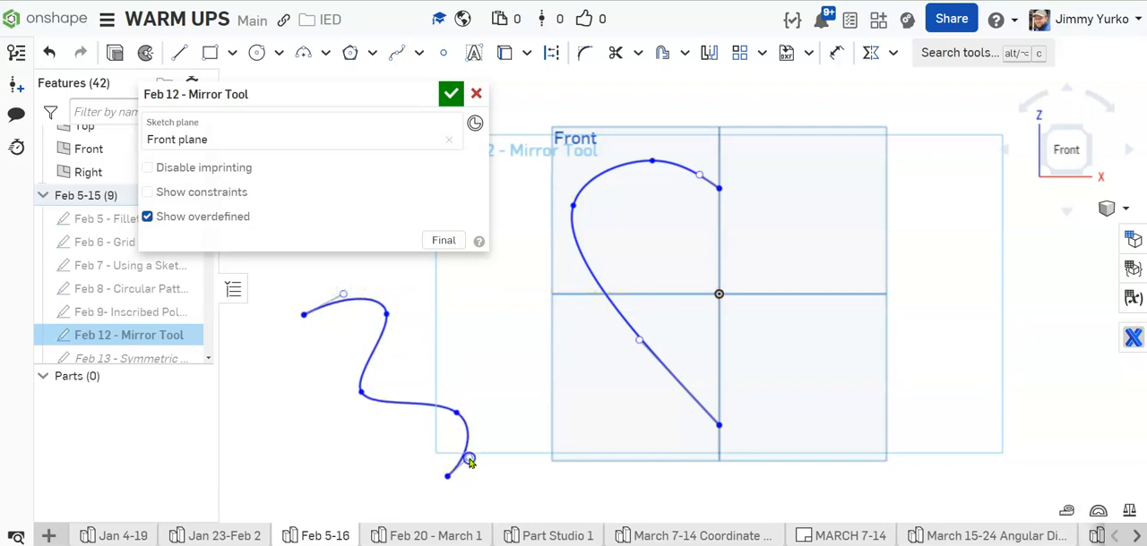
{"action": "mouse_move", "coordinate": [456, 415]}
{"action": "left_mouse_down"}
{"action": "mouse_move", "coordinate": [427, 434]}
{"action": "mouse_move", "coordinate": [466, 403]}
{"action": "left_mouse_up"}
{"action": "mouse_move", "coordinate": [361, 396]}
{"action": "left_mouse_down"}
{"action": "mouse_move", "coordinate": [402, 373]}
{"action": "mouse_move", "coordinate": [376, 384]}
{"action": "left_mouse_up"}
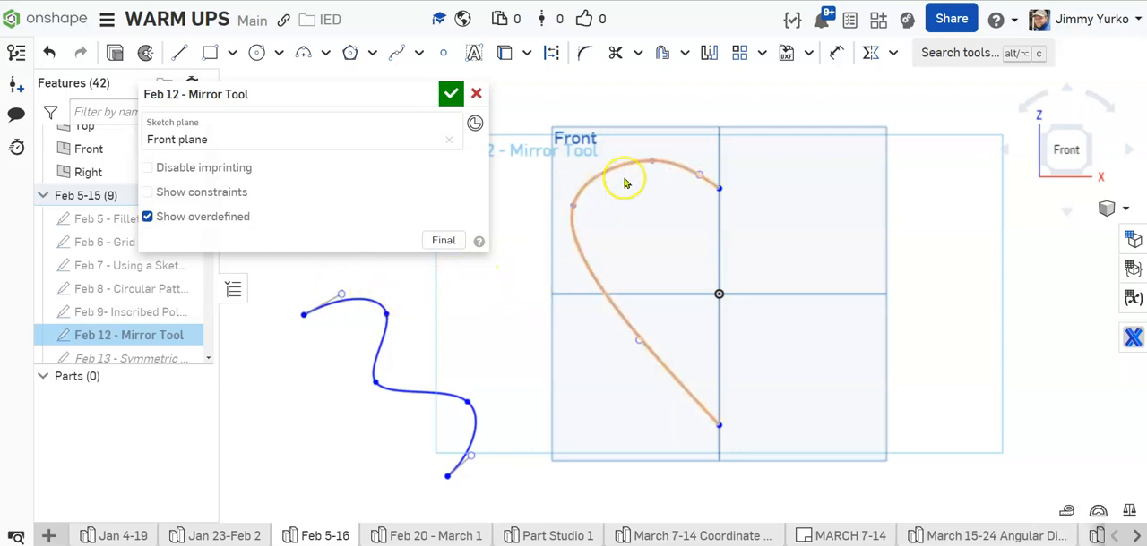
Step: Mirror the new half-heart spline about the vertical centre line
{"action": "left_click", "coordinate": [709, 55]}
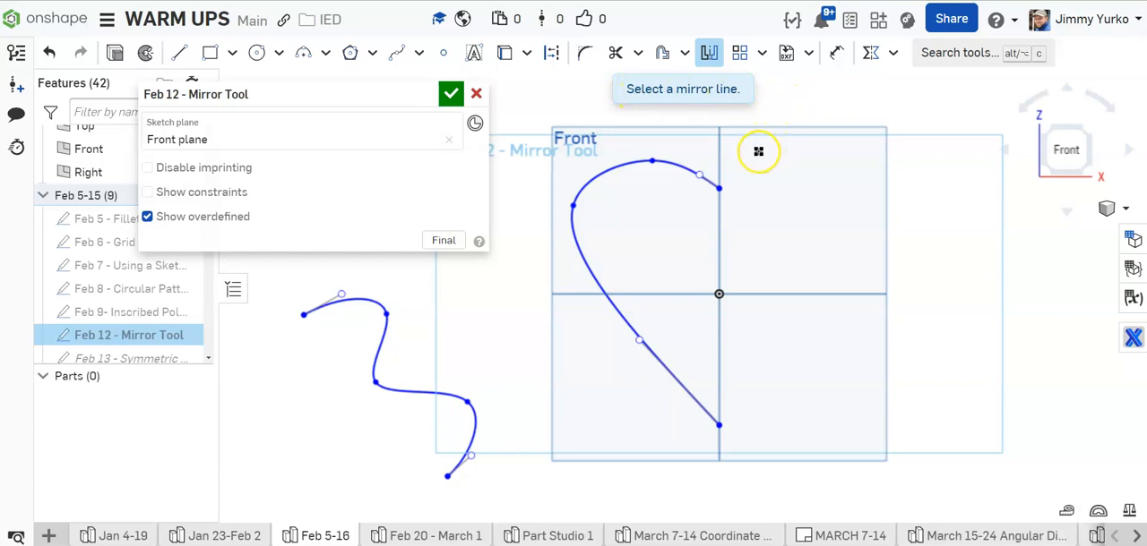
{"action": "left_click", "coordinate": [721, 149]}
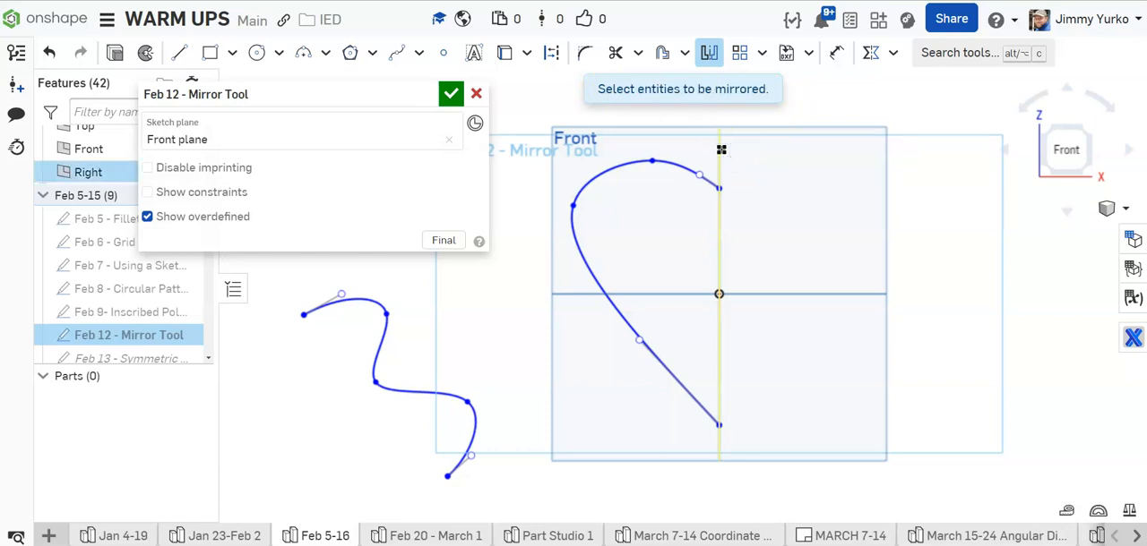
{"action": "left_click", "coordinate": [602, 170]}
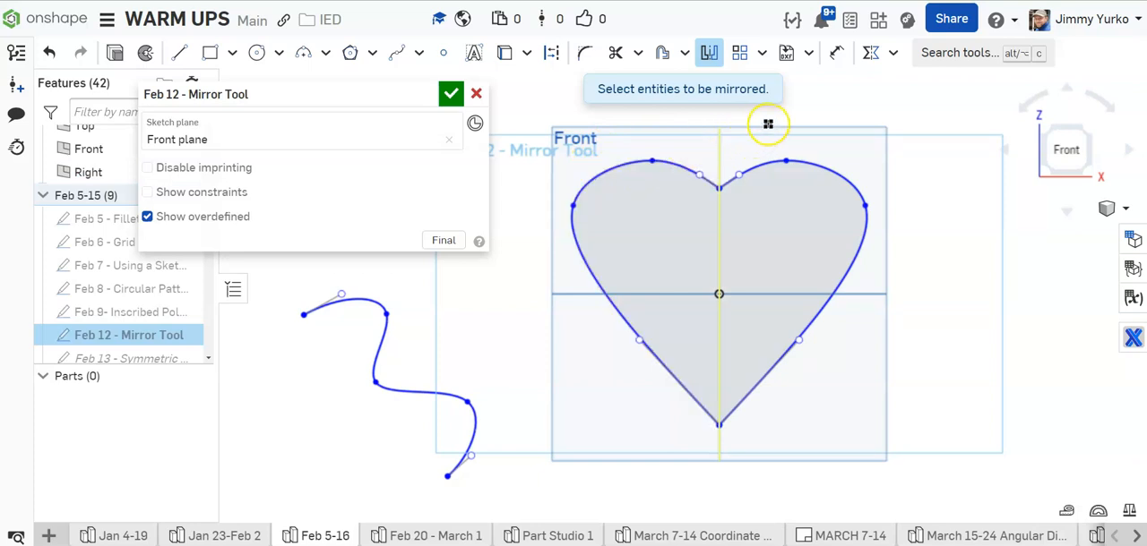
{"action": "key", "text": "Escape"}
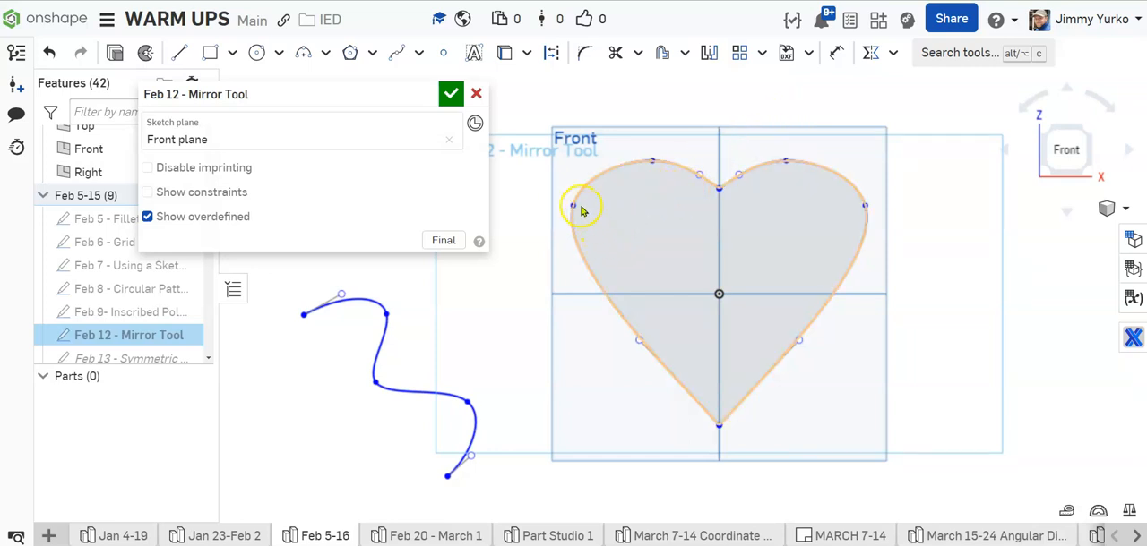
Step: Round out the heart by moving its outer and top spline points outward, lowering the notch and adjusting the curve handles
{"action": "left_click_drag", "start_coordinate": [573, 206], "coordinate": [567, 219]}
{"action": "left_click_drag", "start_coordinate": [653, 165], "coordinate": [700, 170]}
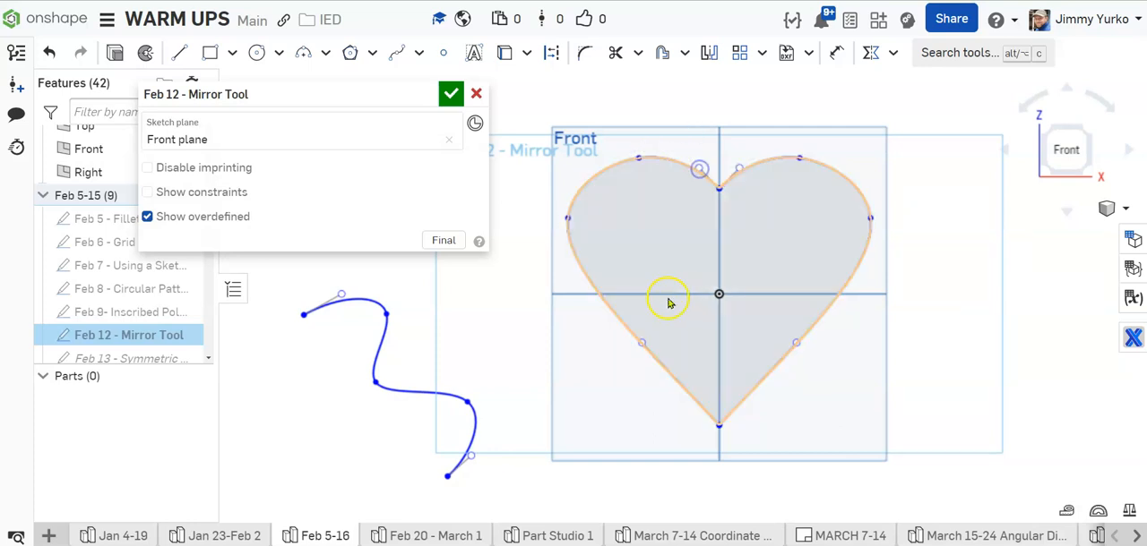
{"action": "left_click_drag", "start_coordinate": [644, 345], "coordinate": [636, 351]}
{"action": "mouse_move", "coordinate": [719, 188]}
{"action": "left_mouse_down"}
{"action": "mouse_move", "coordinate": [718, 203]}
{"action": "mouse_move", "coordinate": [707, 175]}
{"action": "left_mouse_up"}
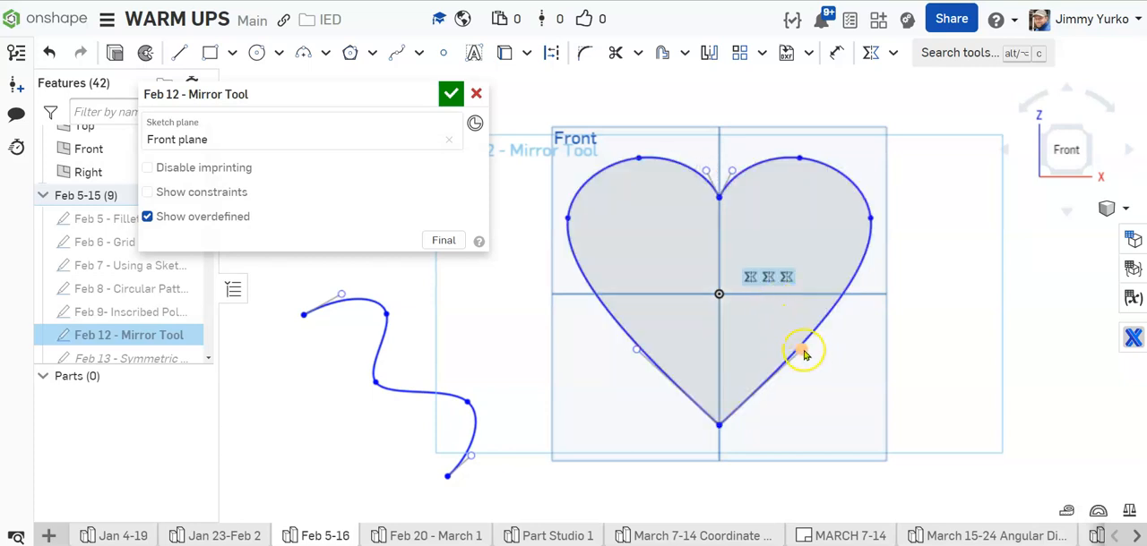
{"action": "left_click_drag", "start_coordinate": [801, 349], "coordinate": [808, 356]}
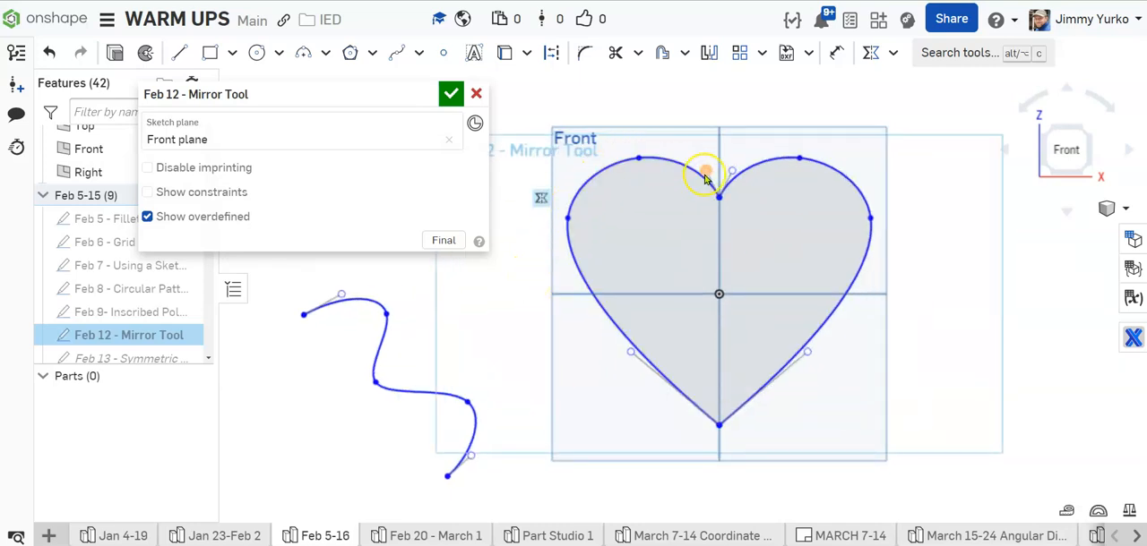
Step: Dimension the horizontal distance from the heart's bottom tip to the lower right curve handle, placing it below the heart
{"action": "middle_click_drag", "start_coordinate": [799, 235], "coordinate": [784, 231]}
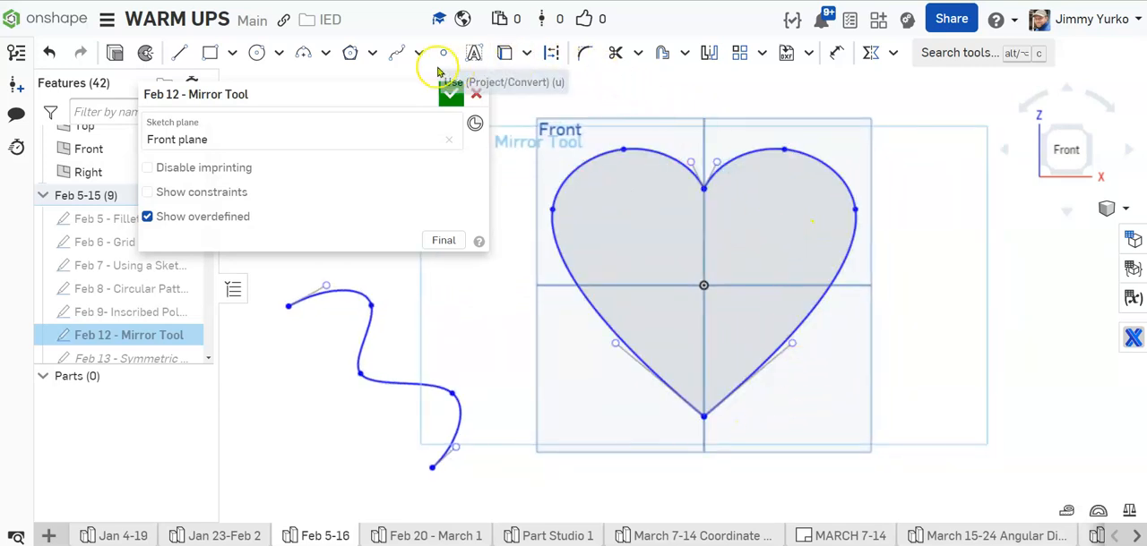
{"action": "left_click", "coordinate": [833, 53]}
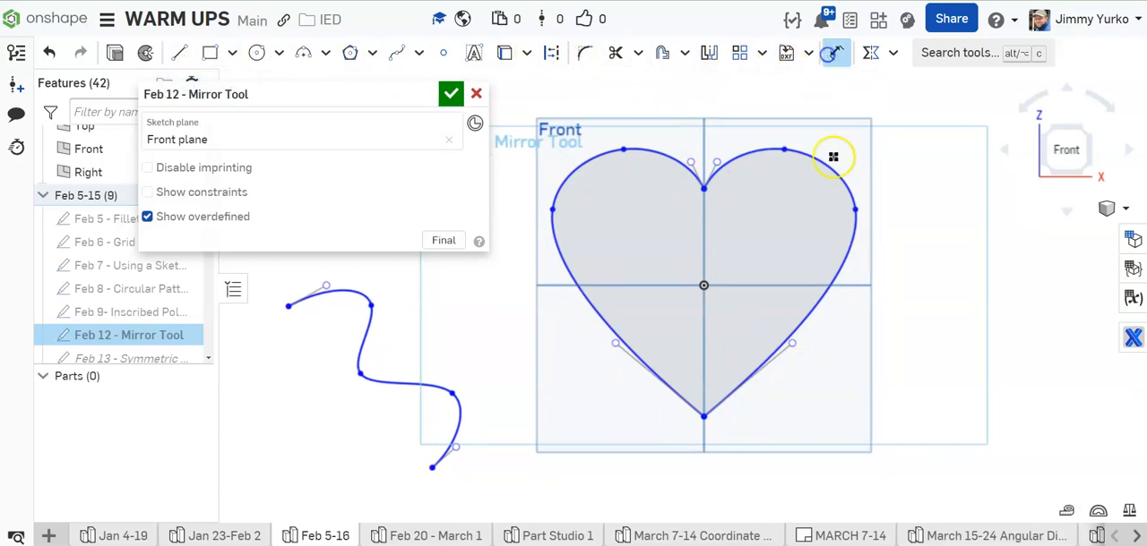
{"action": "left_click", "coordinate": [708, 420]}
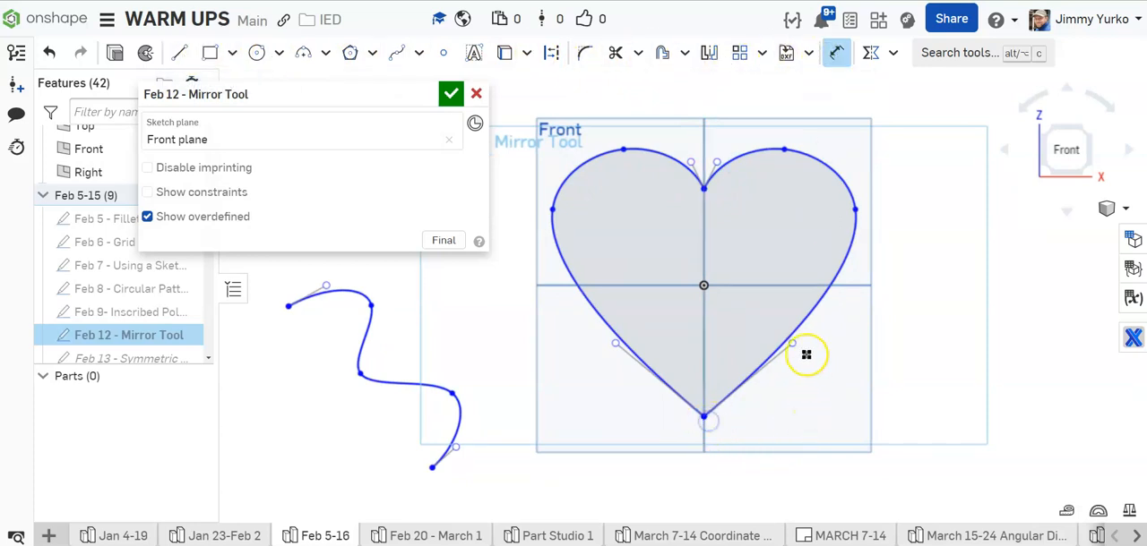
{"action": "left_click", "coordinate": [793, 344]}
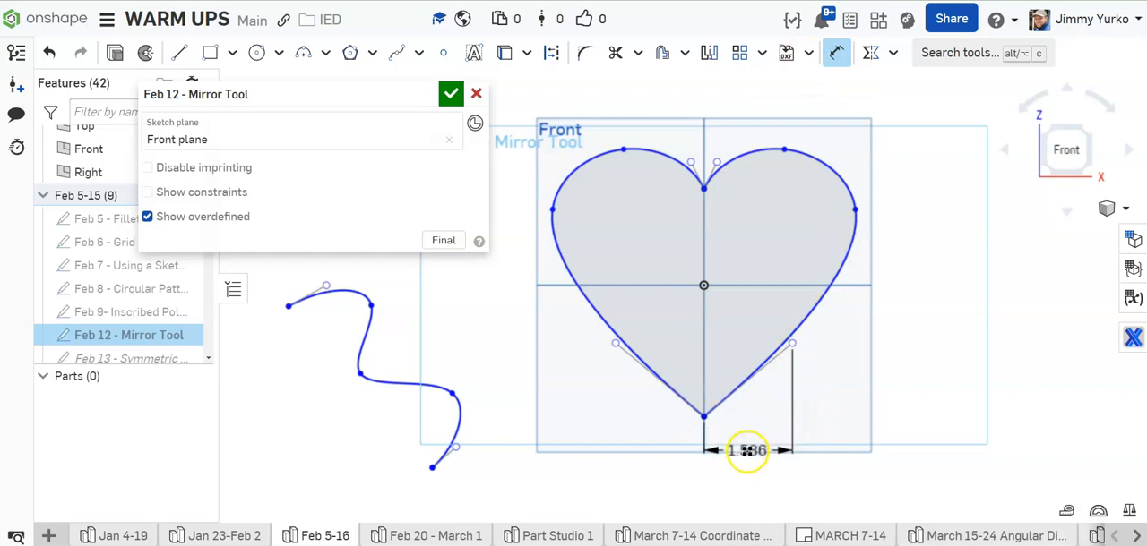
{"action": "left_click", "coordinate": [787, 453]}
{"action": "key", "text": "Return"}
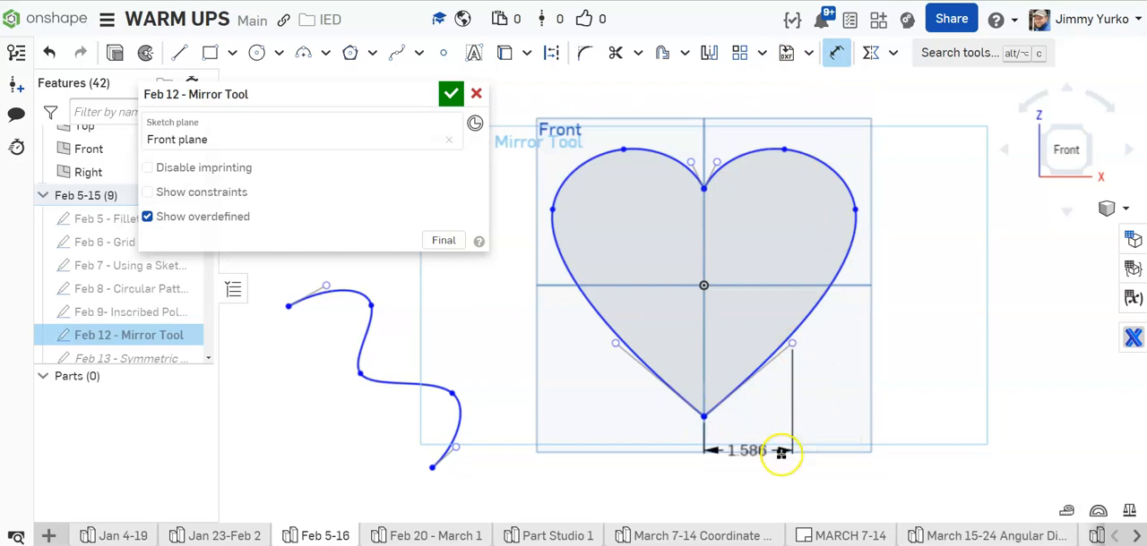
Step: Dimension the horizontal distance from the heart's bottom tip to its right outer spline point, below the first dimension
{"action": "left_click", "coordinate": [703, 417]}
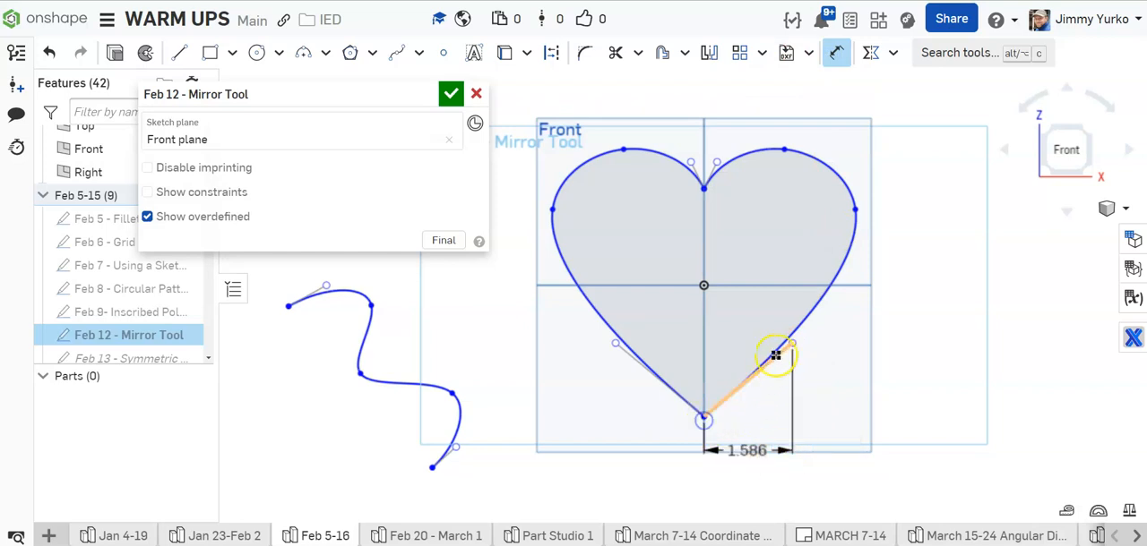
{"action": "left_click", "coordinate": [856, 212]}
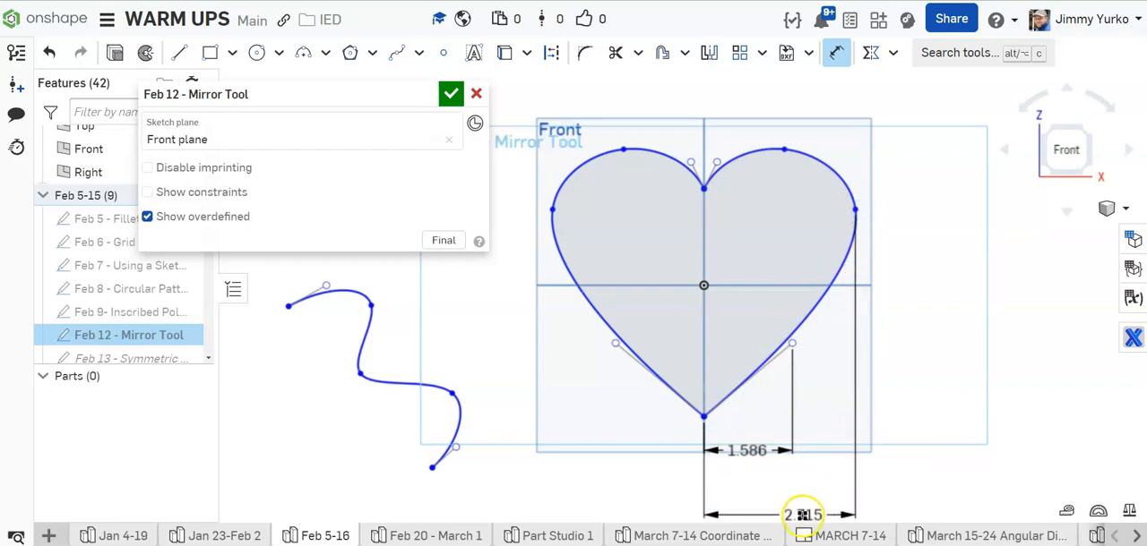
{"action": "left_click", "coordinate": [800, 512]}
{"action": "key", "text": "Return"}
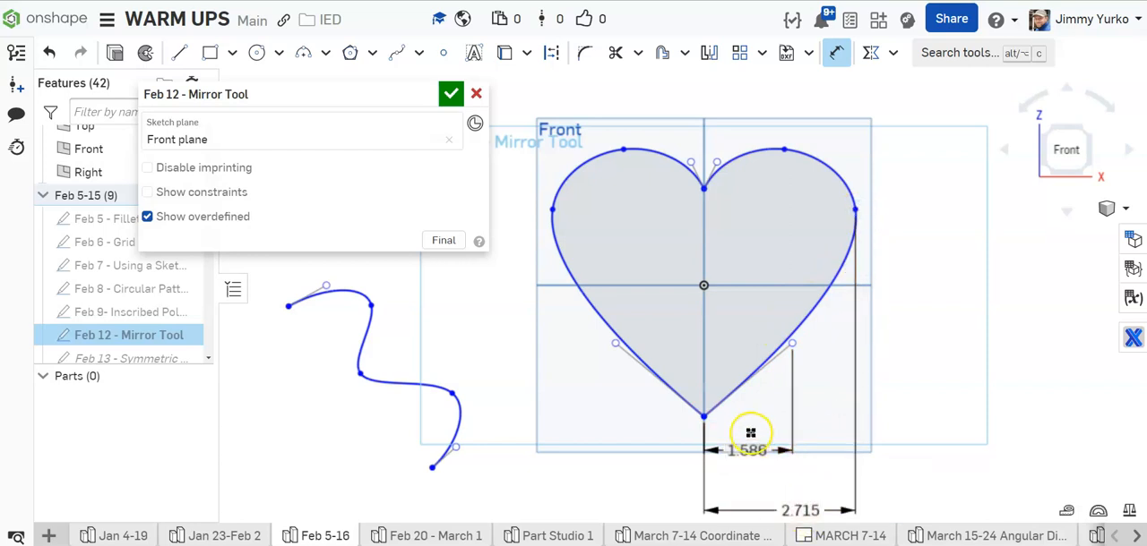
Step: Dimension the horizontal distance from the heart's bottom tip to its top right spline point, placing it above the other dimensions below the heart
{"action": "left_click", "coordinate": [779, 151]}
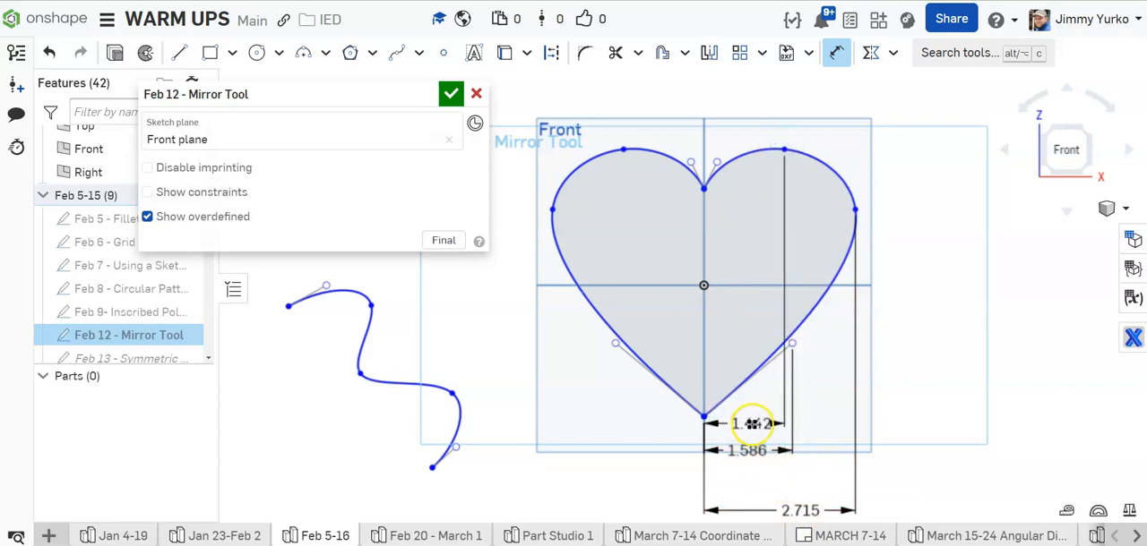
{"action": "left_click", "coordinate": [746, 425]}
{"action": "key", "text": "Return"}
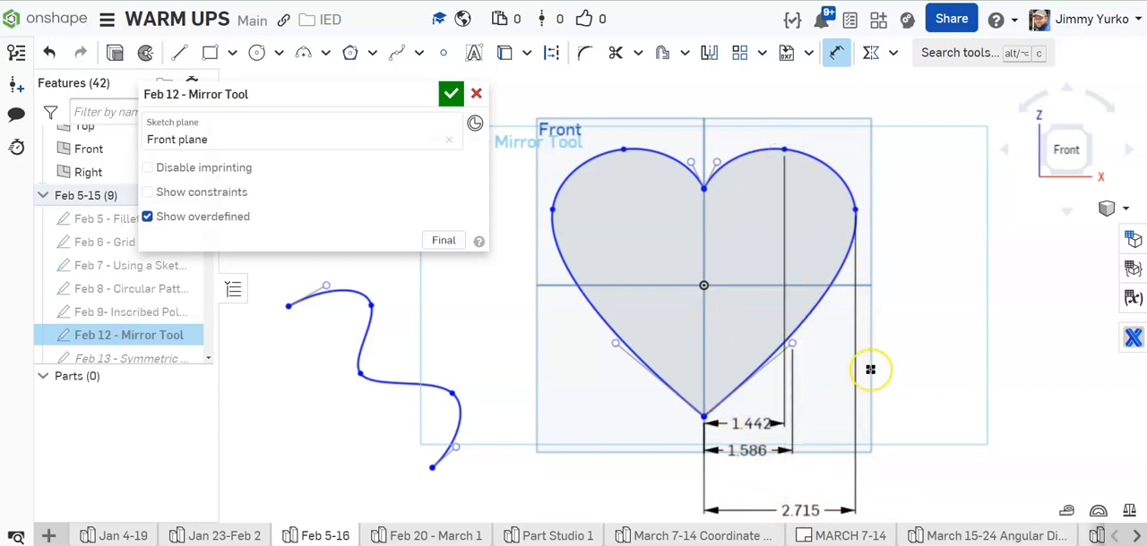
Step: Dimension the horizontal offset from the heart's notch to the upper right curve handle above the heart, with the text moved clear to the right
{"action": "left_click", "coordinate": [713, 163]}
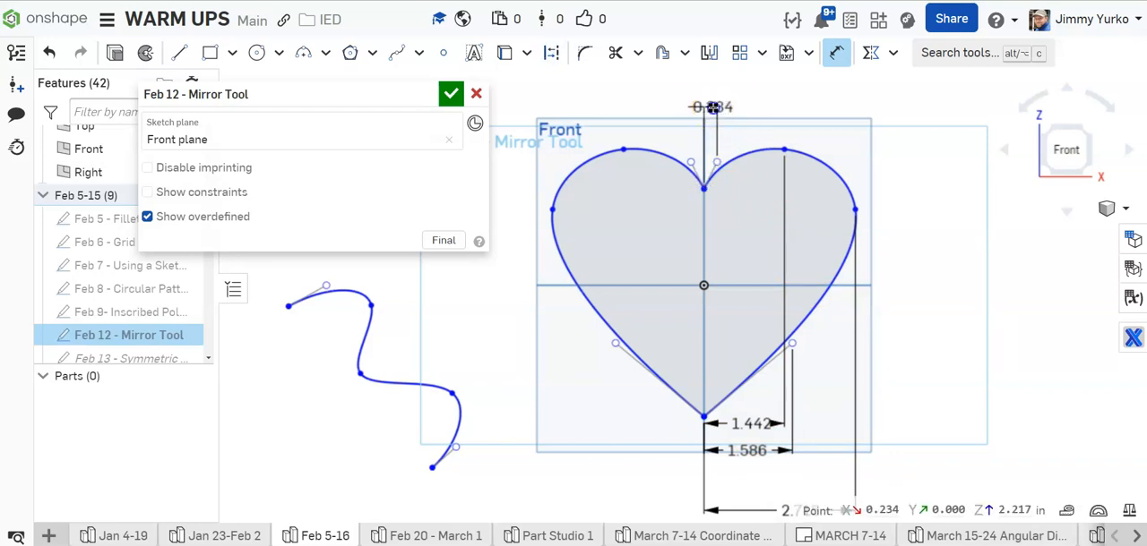
{"action": "left_click", "coordinate": [744, 108]}
{"action": "key", "text": "Return"}
{"action": "key", "text": "Escape"}
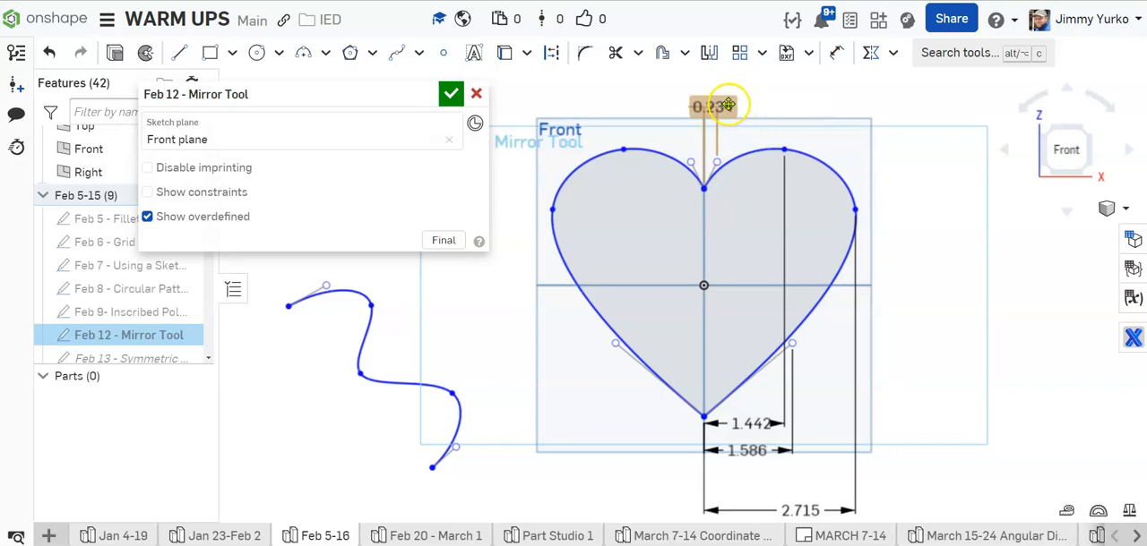
{"action": "left_click_drag", "start_coordinate": [715, 107], "coordinate": [756, 97]}
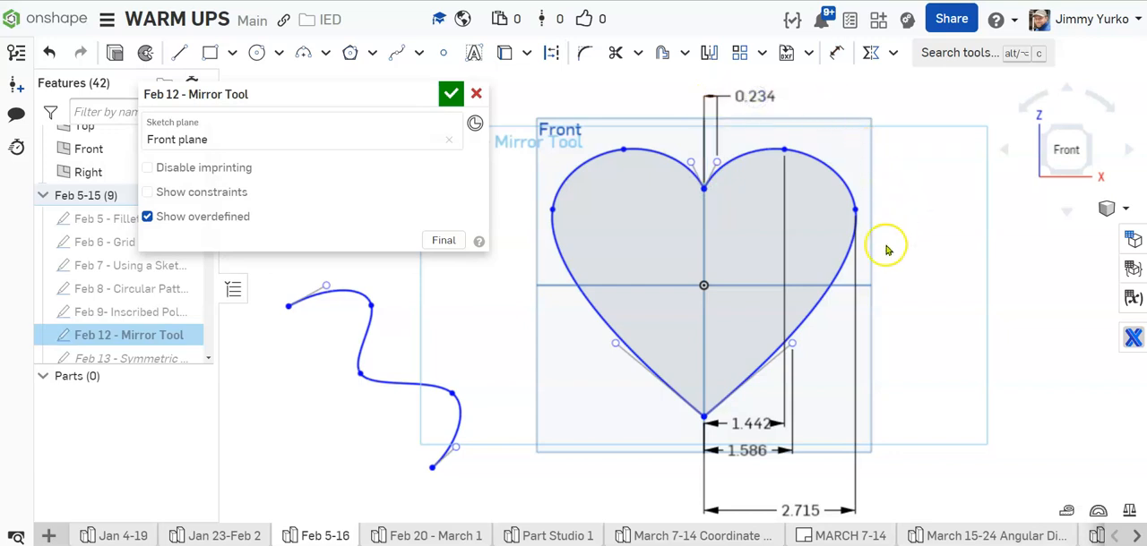
Step: Dimension the vertical distance from the heart's bottom tip to the lower right curve handle, placing it right of the heart
{"action": "left_click", "coordinate": [839, 53]}
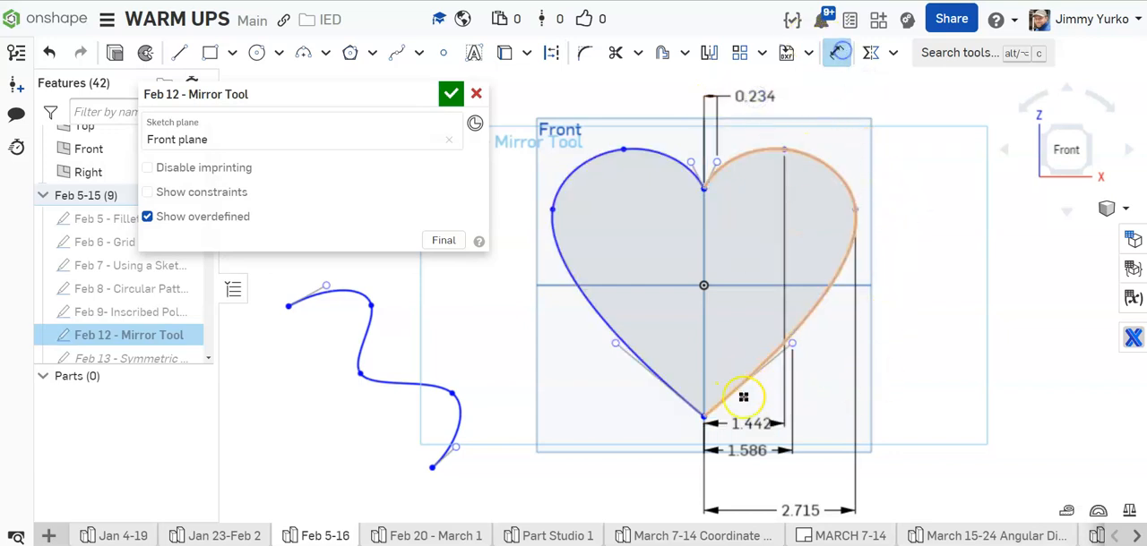
{"action": "left_click", "coordinate": [706, 418]}
{"action": "left_click", "coordinate": [792, 343]}
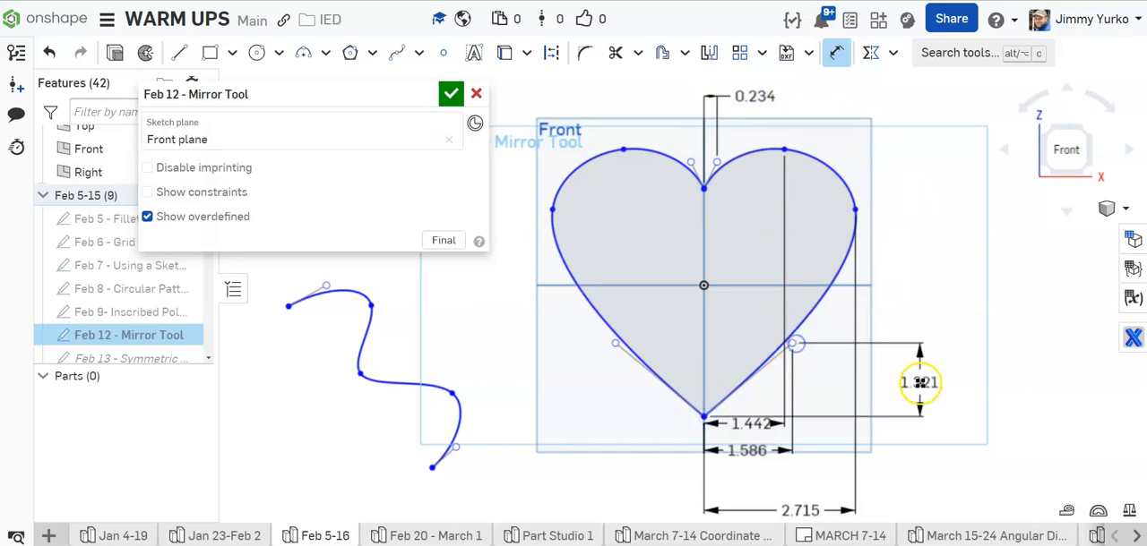
{"action": "left_click", "coordinate": [960, 385]}
{"action": "key", "text": "Return"}
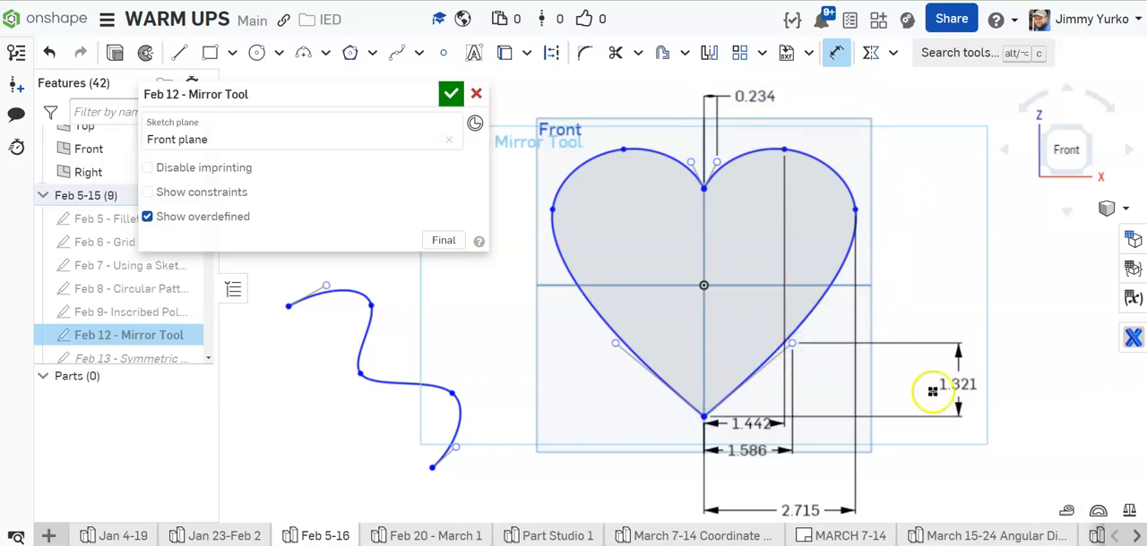
Step: Dimension the vertical distance from the heart's bottom tip to the origin, outside the previous vertical dimension
{"action": "left_click", "coordinate": [704, 418]}
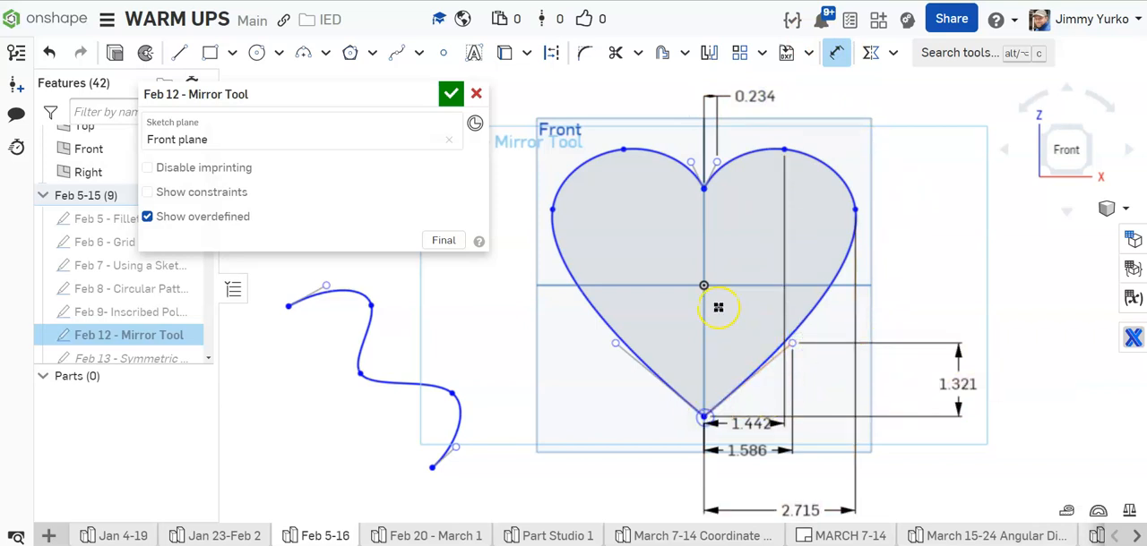
{"action": "left_click", "coordinate": [705, 285]}
{"action": "left_click", "coordinate": [996, 341]}
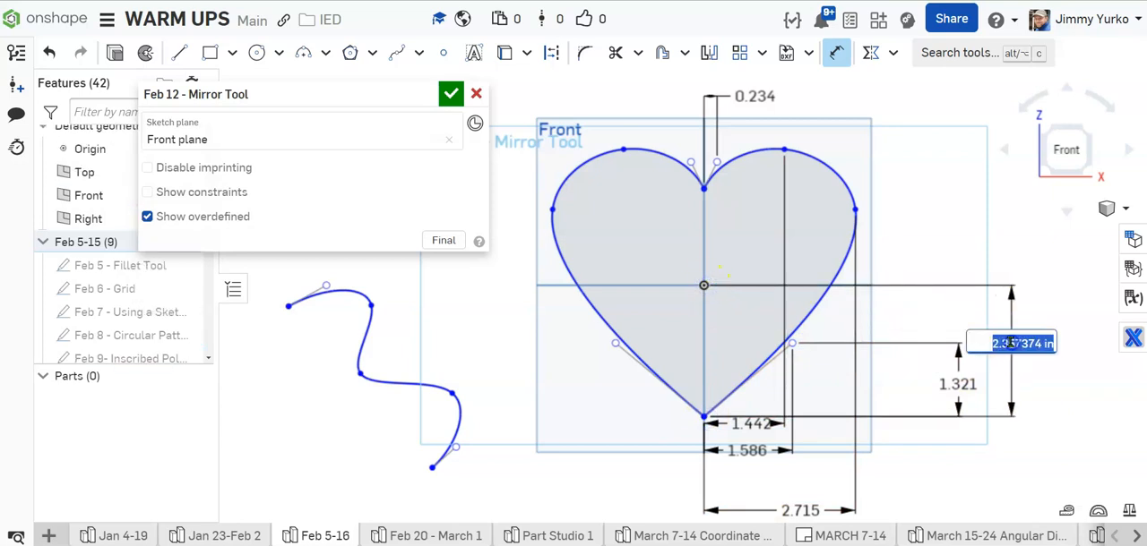
{"action": "key", "text": "Return"}
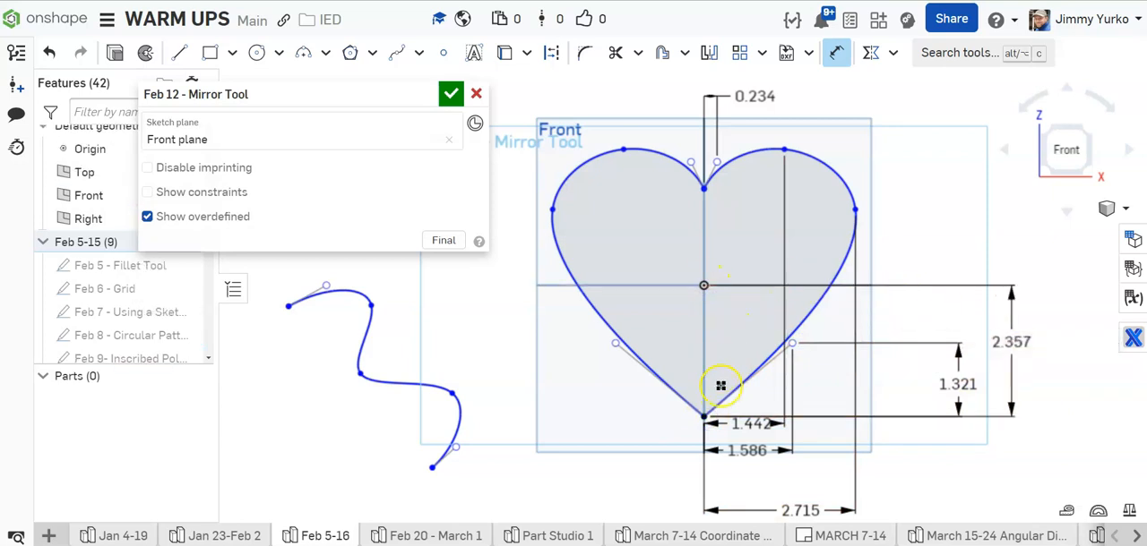
Step: Dimension the vertical distance from the heart's bottom tip to its right outer spline point, outside the origin dimension
{"action": "left_click", "coordinate": [854, 208]}
{"action": "left_click", "coordinate": [1054, 273]}
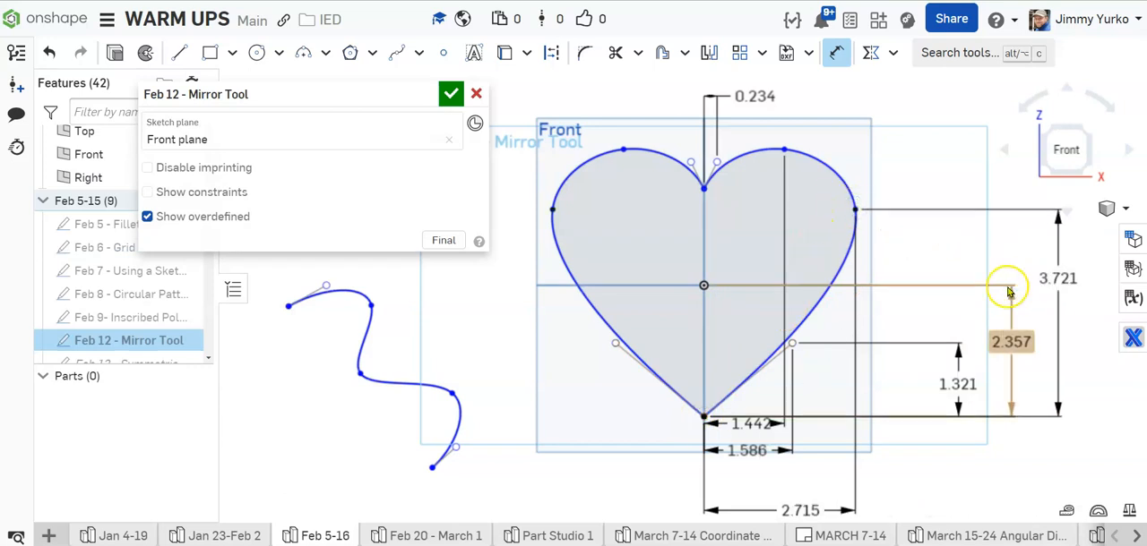
{"action": "left_click", "coordinate": [1009, 292]}
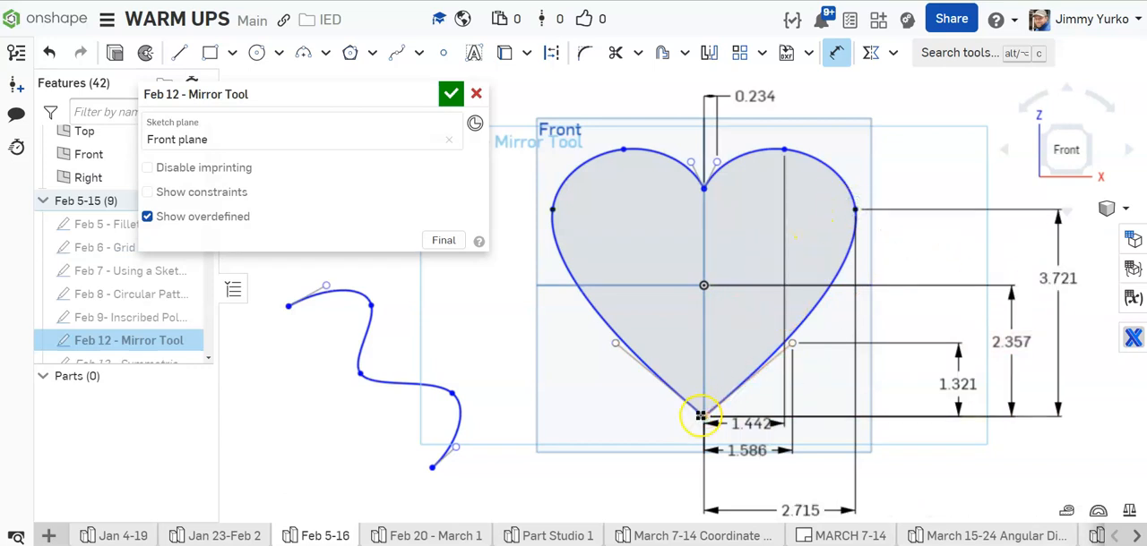
Step: Dimension the vertical distance from the heart's bottom tip to its top right spline point and set it to about 5 in
{"action": "left_click", "coordinate": [784, 150]}
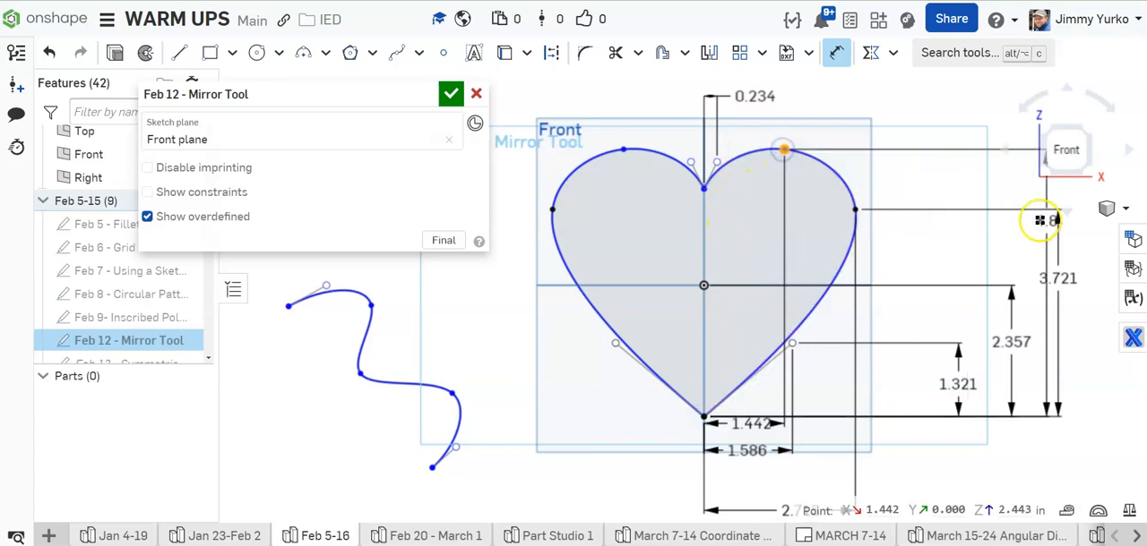
{"action": "left_click", "coordinate": [1084, 236]}
{"action": "type", "text": "4.60037637 i"}
{"action": "key", "text": "Return"}
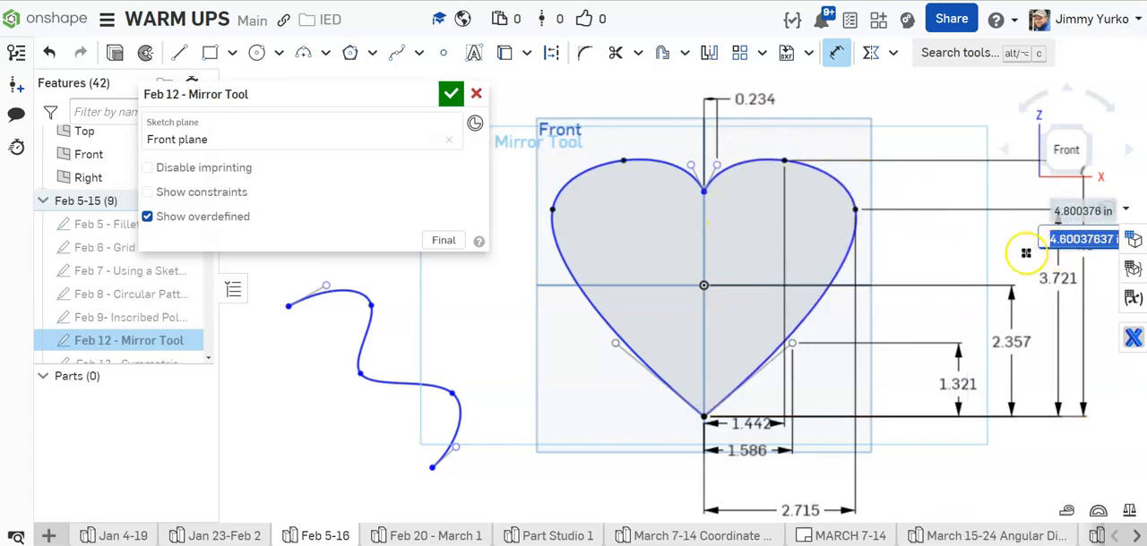
{"action": "middle_click_drag", "start_coordinate": [988, 266], "coordinate": [845, 274]}
{"action": "double_click", "coordinate": [935, 256]}
{"action": "scroll", "coordinate": [936, 255], "scroll_direction": "up", "scroll_amount": 4}
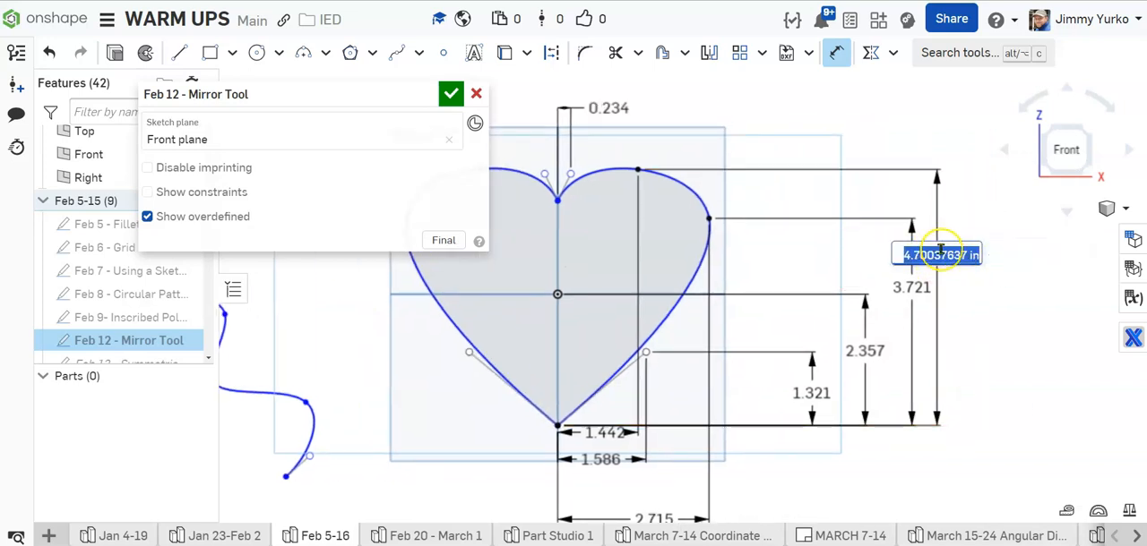
{"action": "left_click", "coordinate": [1007, 283]}
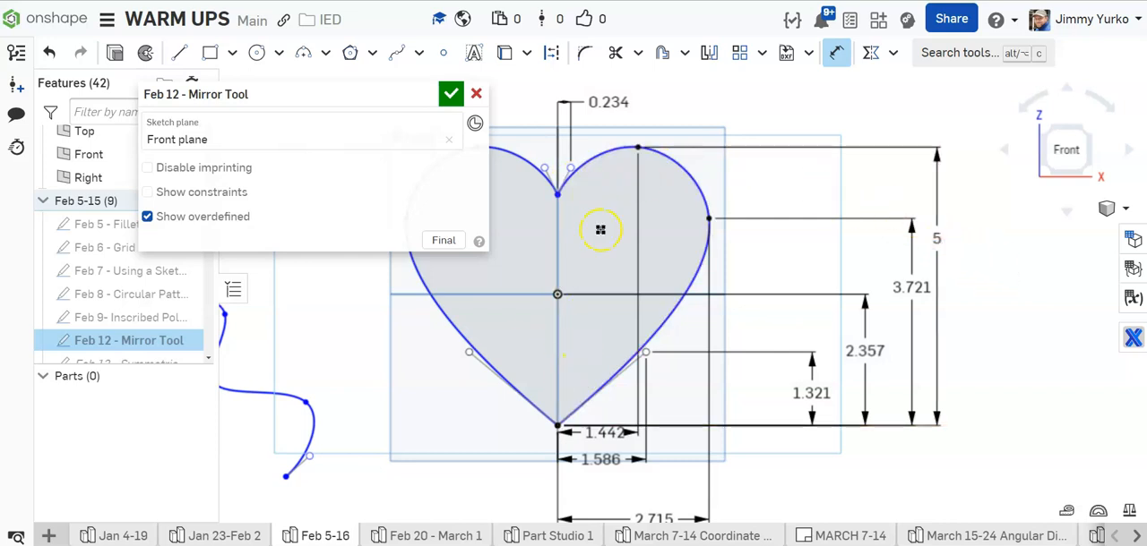
{"action": "key", "text": "Escape"}
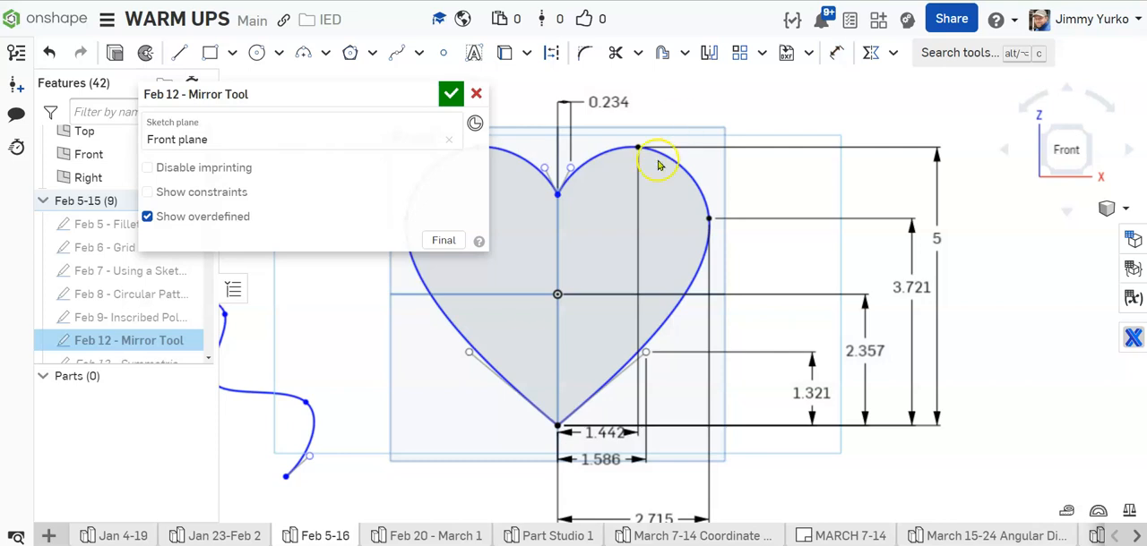
Step: Dimension the vertical distance from the heart's bottom tip to the upper right curve handle, just inside the 5 in dimension
{"action": "left_click", "coordinate": [563, 403]}
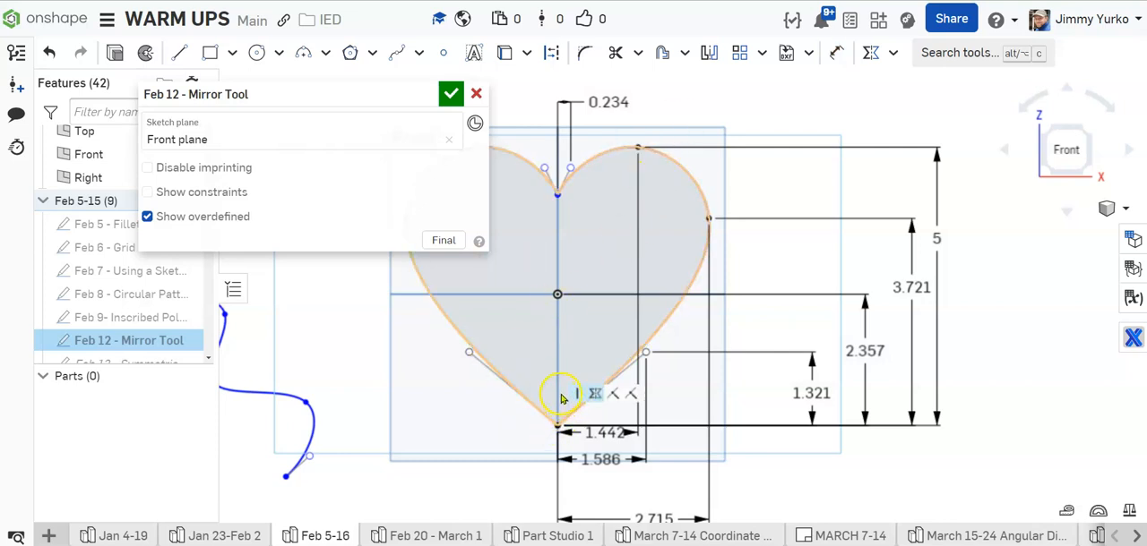
{"action": "key", "text": "d"}
{"action": "left_click", "coordinate": [556, 425]}
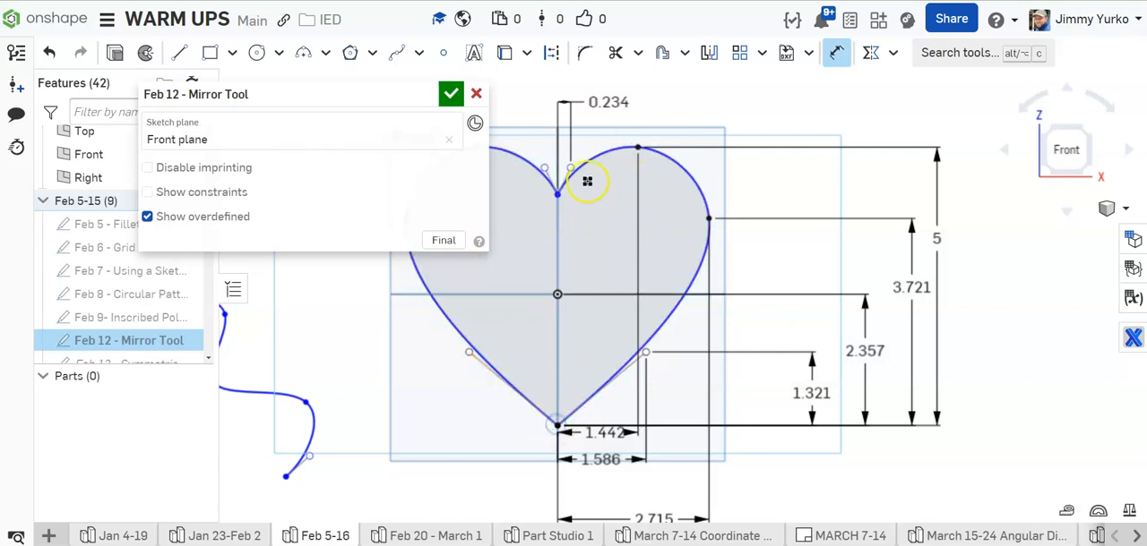
{"action": "left_click", "coordinate": [571, 168]}
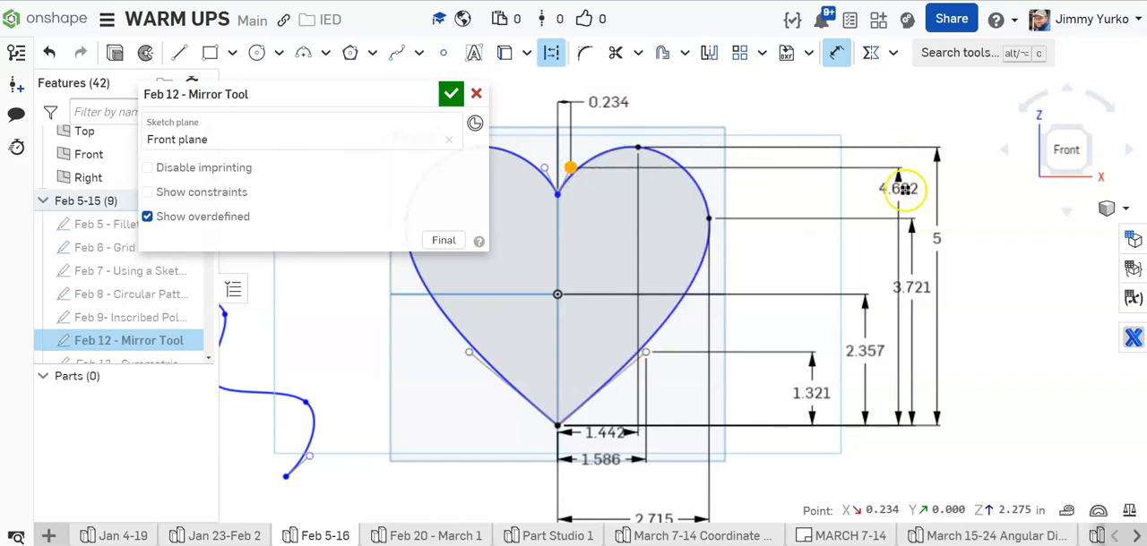
{"action": "left_click", "coordinate": [925, 191]}
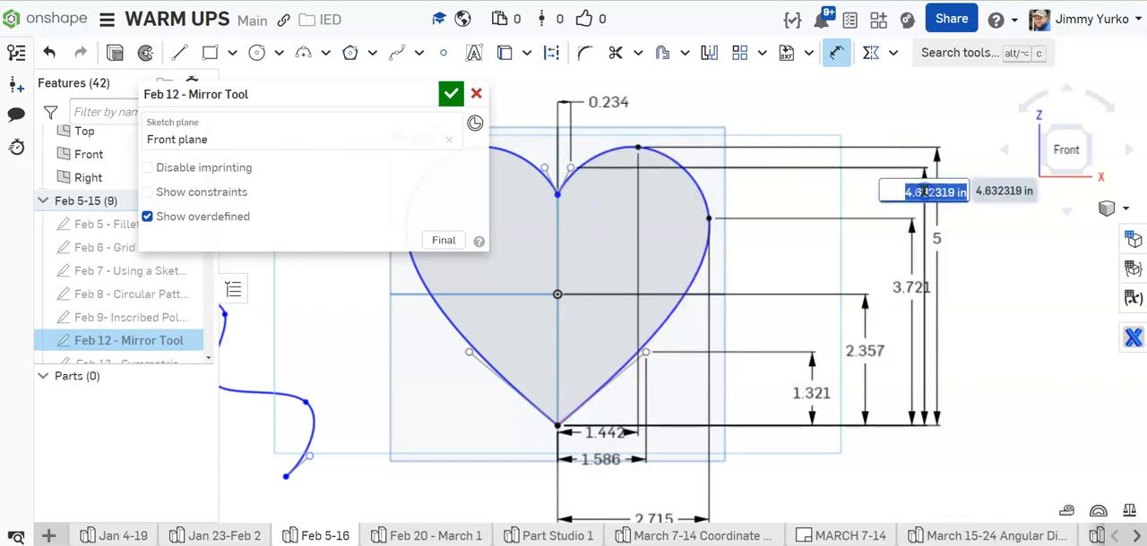
{"action": "left_click", "coordinate": [968, 243]}
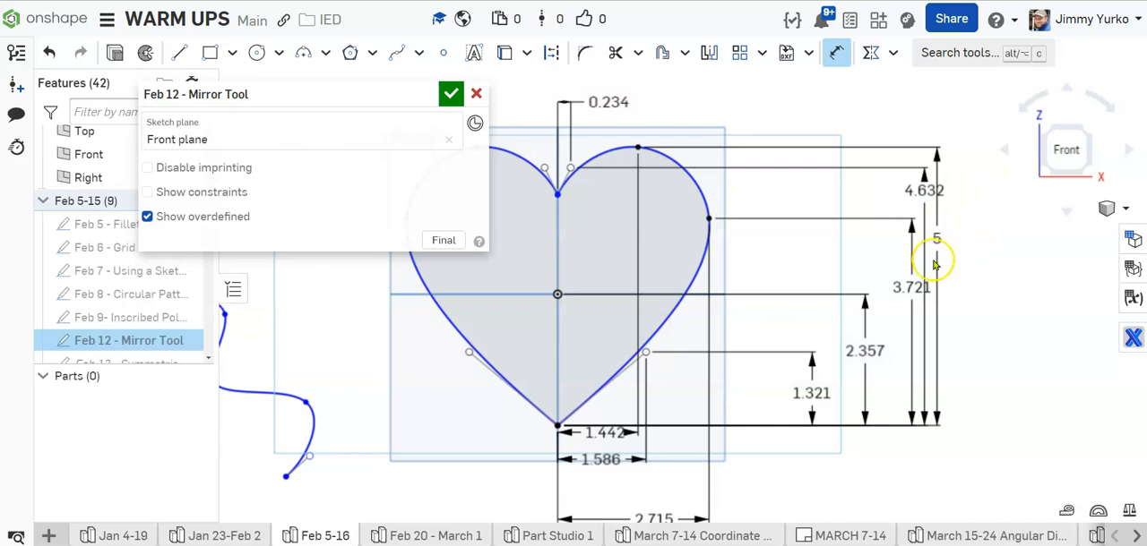
Step: Spread the vertical dimensions farther out to the right of the heart so their lines and text are evenly spaced
{"action": "left_click_drag", "start_coordinate": [937, 240], "coordinate": [987, 246]}
{"action": "left_click_drag", "start_coordinate": [927, 191], "coordinate": [952, 217]}
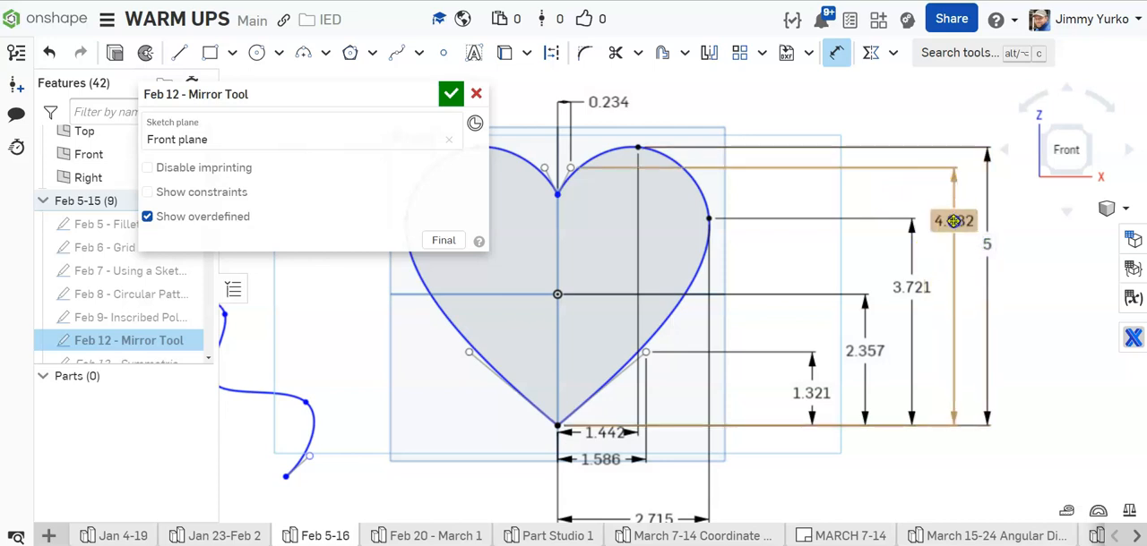
{"action": "left_click_drag", "start_coordinate": [911, 287], "coordinate": [928, 287]}
{"action": "left_click_drag", "start_coordinate": [880, 347], "coordinate": [903, 347]}
{"action": "left_click_drag", "start_coordinate": [815, 391], "coordinate": [842, 392]}
Step: Lower the two upper horizontal dimensions below the heart so they sit clear of the bottom tip
{"action": "scroll", "coordinate": [793, 363], "scroll_direction": "down", "scroll_amount": 2}
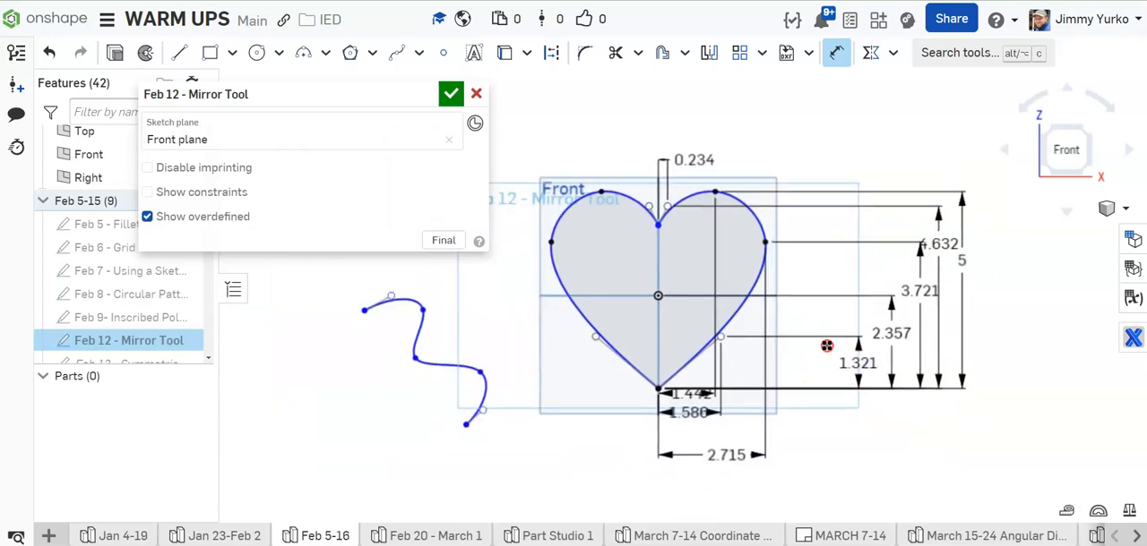
{"action": "left_click_drag", "start_coordinate": [690, 412], "coordinate": [690, 430]}
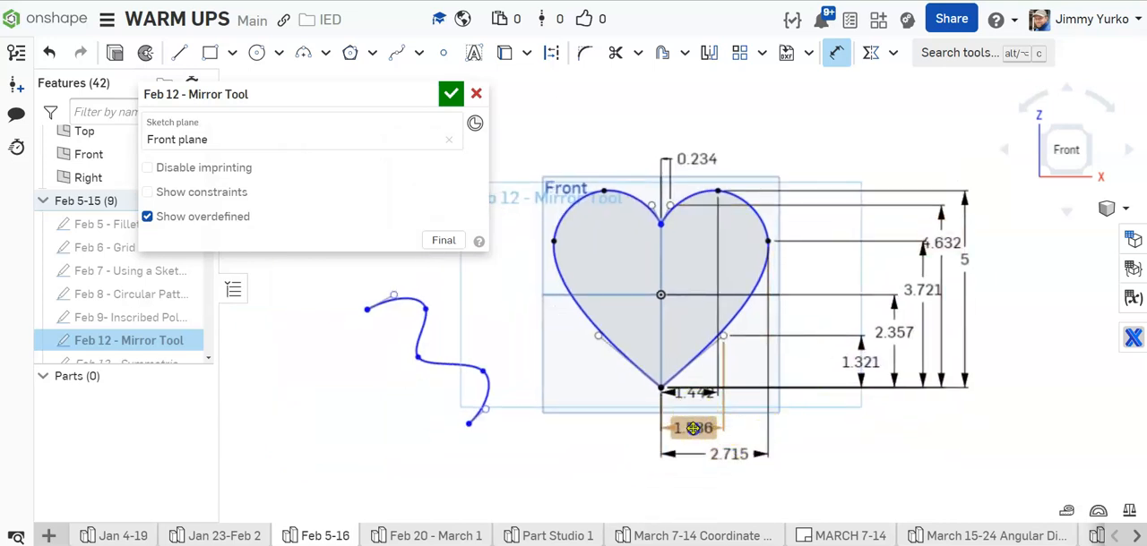
{"action": "left_click_drag", "start_coordinate": [691, 393], "coordinate": [691, 407]}
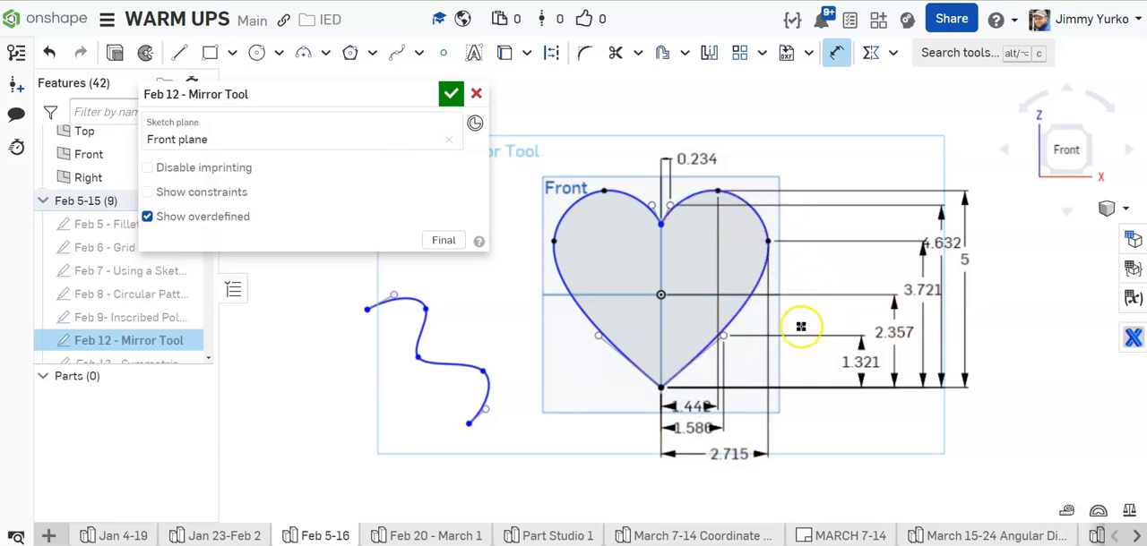
{"action": "key", "text": "Escape"}
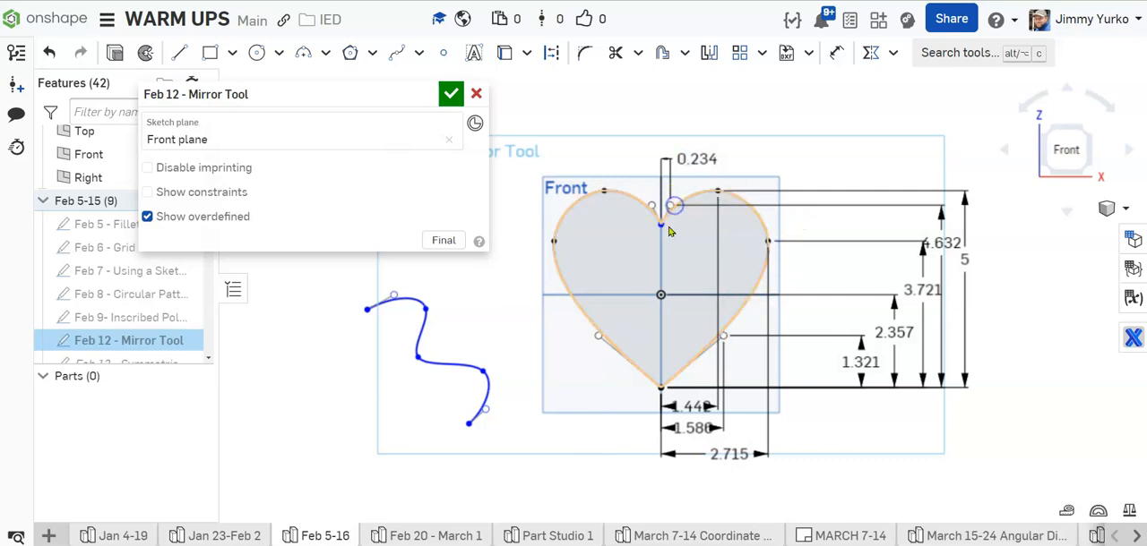
Step: Dimension the vertical distance from the heart's bottom tip to its notch point, placing it among the dimensions on the right
{"action": "left_click_drag", "start_coordinate": [661, 225], "coordinate": [661, 225]}
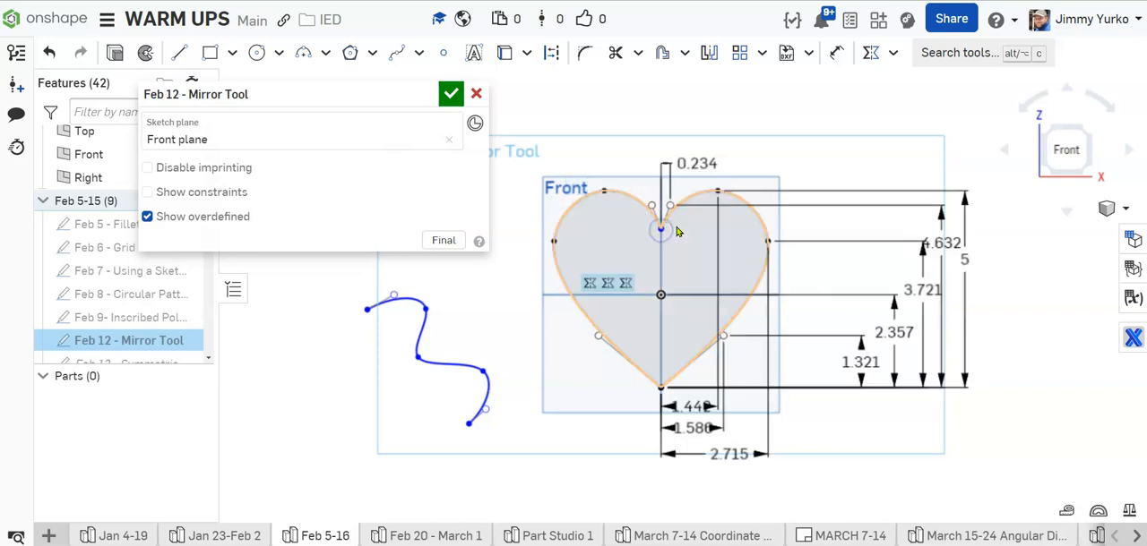
{"action": "key", "text": "d"}
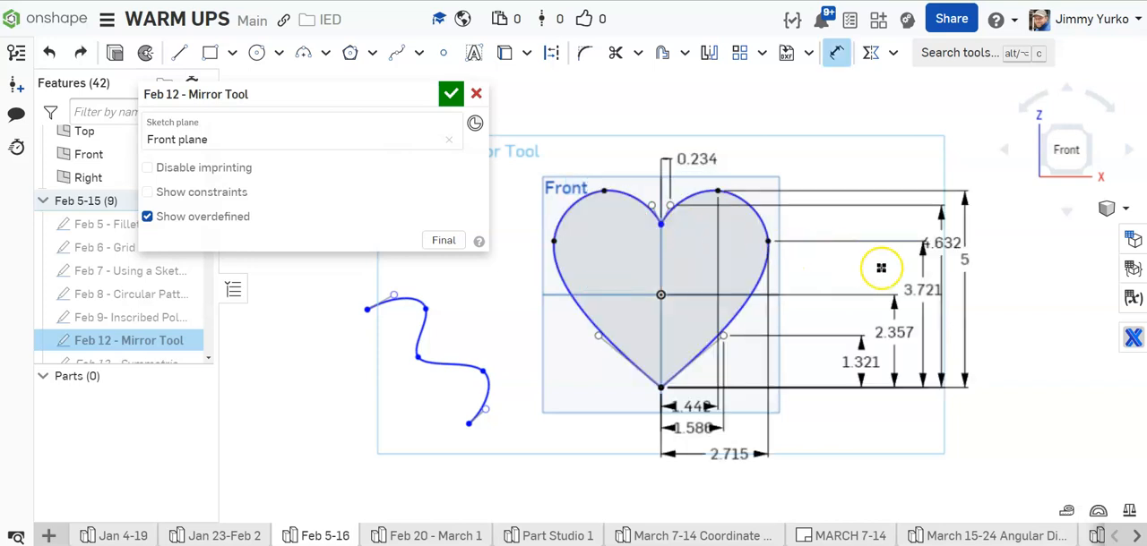
{"action": "left_click", "coordinate": [661, 387]}
{"action": "left_click", "coordinate": [660, 224]}
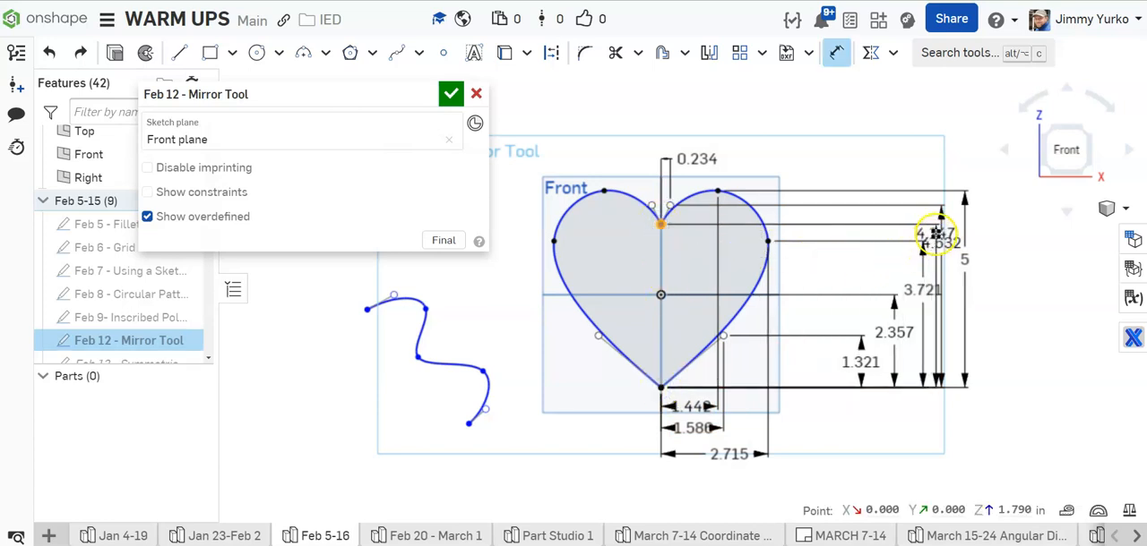
{"action": "left_click", "coordinate": [932, 235]}
{"action": "key", "text": "Return"}
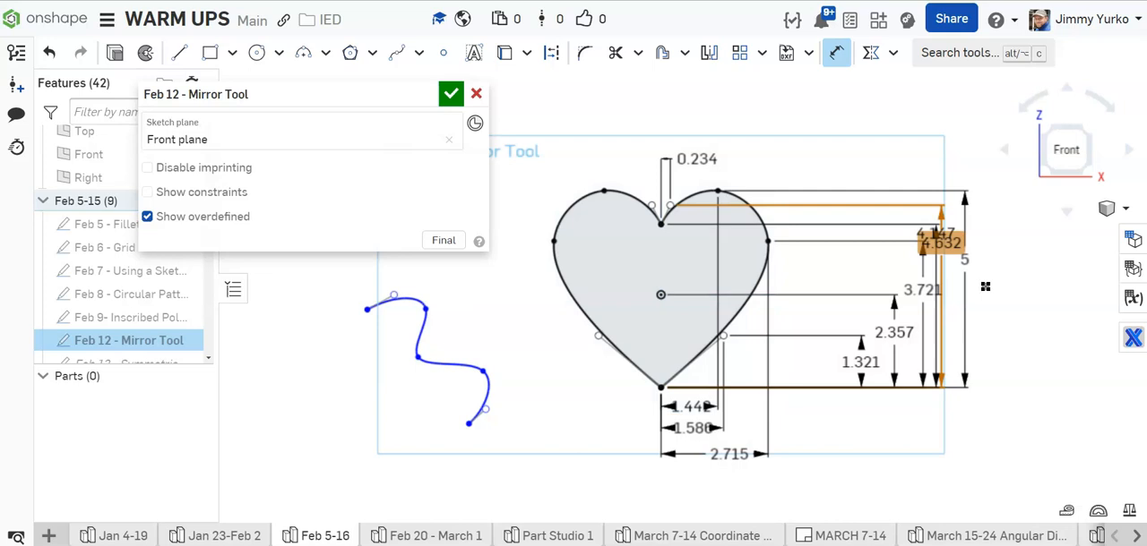
Step: Rearrange the vertical dimensions right of the heart, moving the overlapping ones outward so each text is readable
{"action": "key", "text": "Escape"}
{"action": "left_click_drag", "start_coordinate": [966, 260], "coordinate": [1025, 260]}
{"action": "left_click_drag", "start_coordinate": [957, 239], "coordinate": [998, 226]}
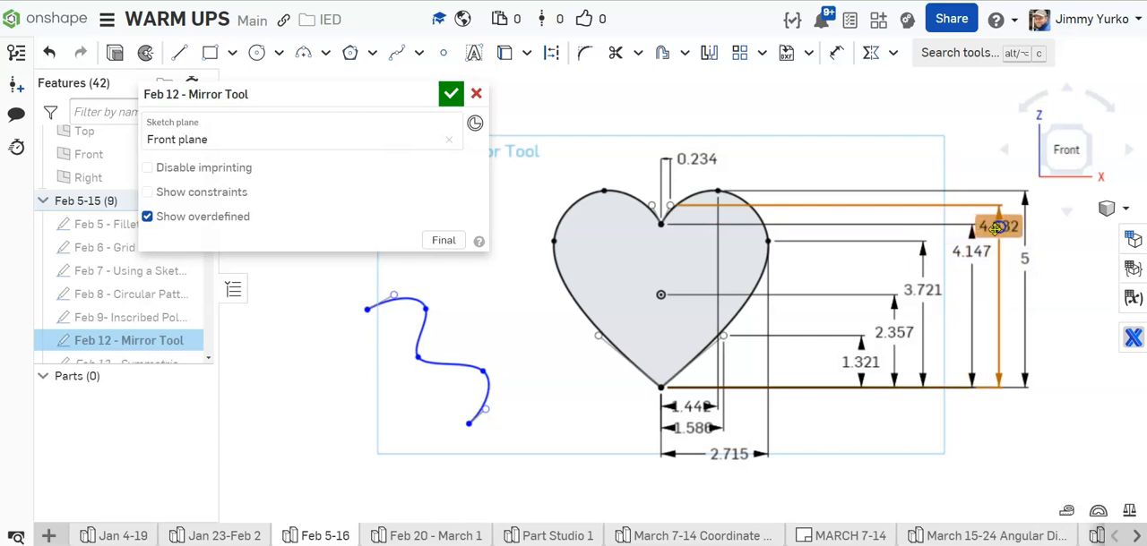
{"action": "left_click_drag", "start_coordinate": [918, 296], "coordinate": [944, 292]}
{"action": "left_click_drag", "start_coordinate": [894, 332], "coordinate": [914, 332]}
{"action": "left_click_drag", "start_coordinate": [860, 362], "coordinate": [872, 366]}
Step: Space out the horizontal dimensions below the heart, moving the top spline point's dimension text to the left of the tip
{"action": "left_click_drag", "start_coordinate": [731, 454], "coordinate": [743, 470]}
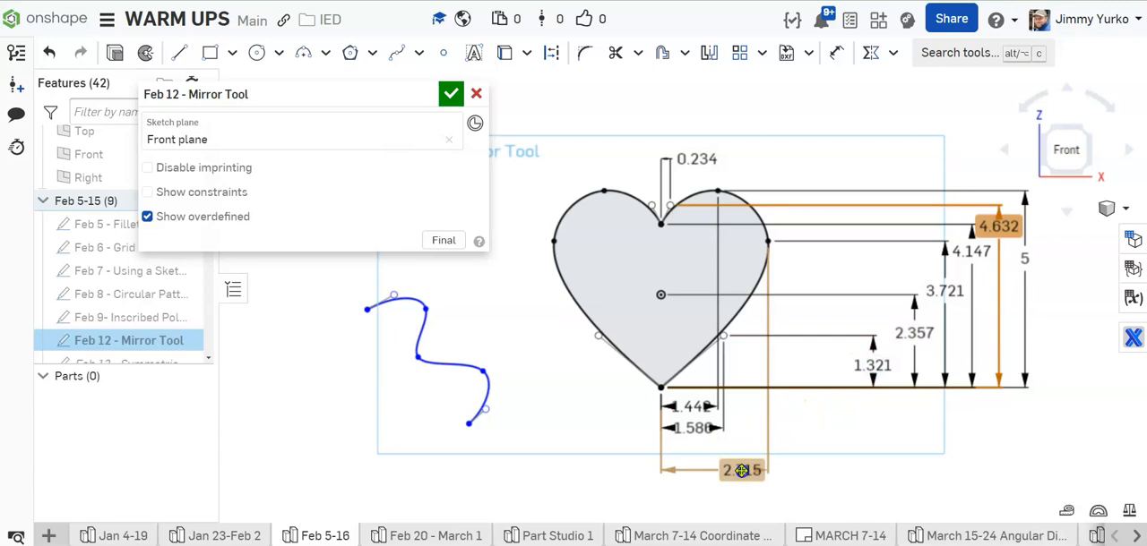
{"action": "left_click_drag", "start_coordinate": [690, 427], "coordinate": [702, 447]}
{"action": "left_click_drag", "start_coordinate": [690, 407], "coordinate": [618, 415]}
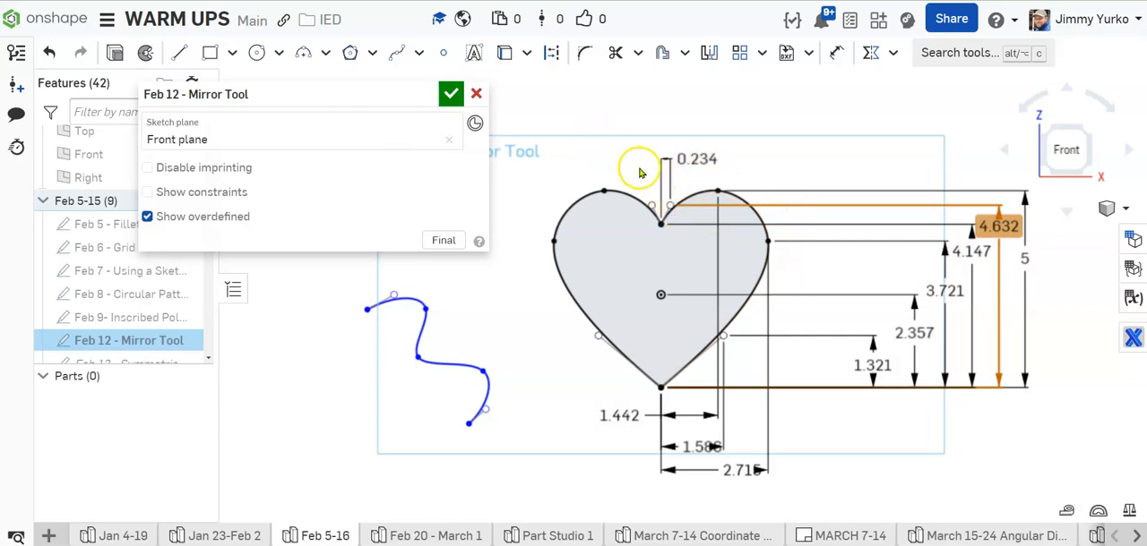
{"action": "middle_click_drag", "start_coordinate": [640, 153], "coordinate": [611, 158]}
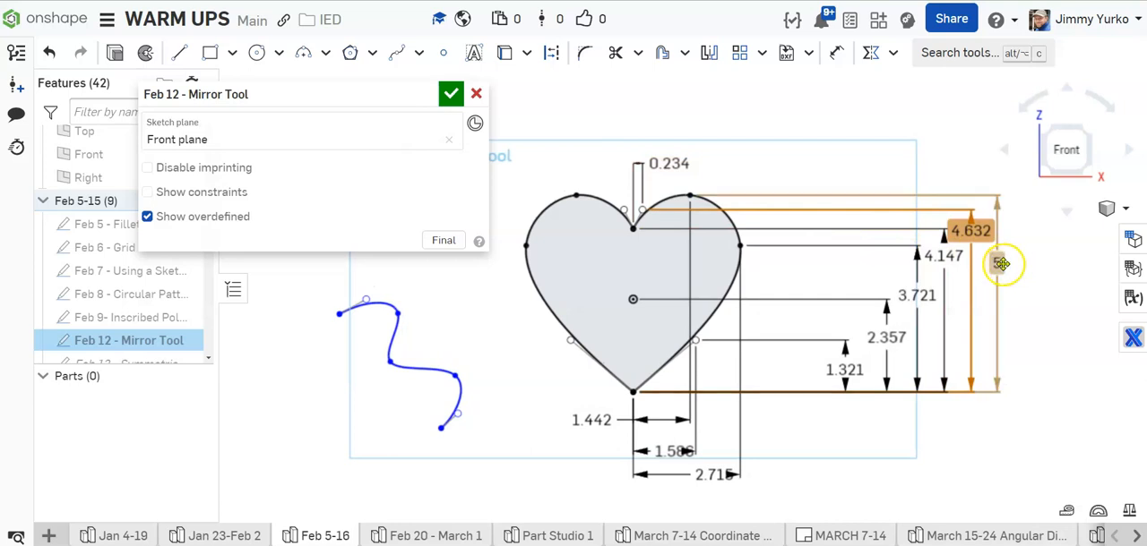